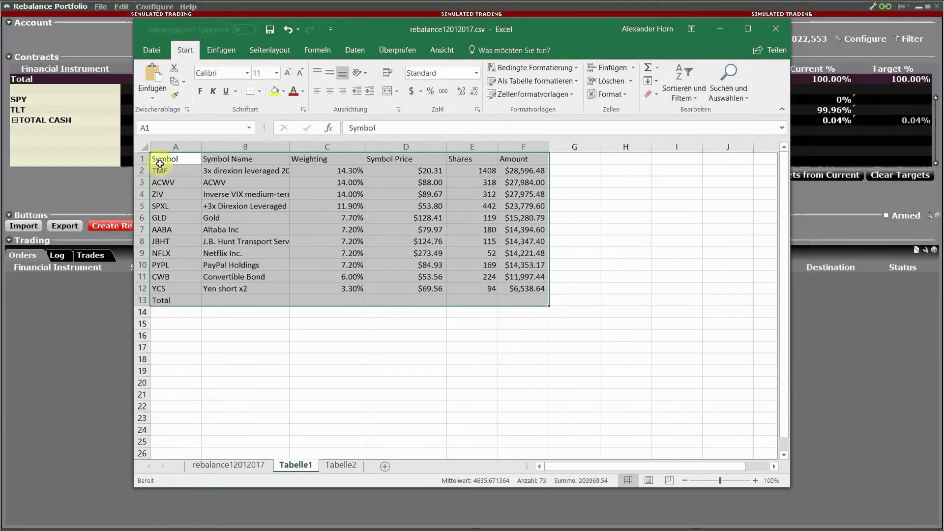
Step: AutoSum the Amount column into Total cell F13 as =SUMME(F2:F12), showing $199,469.08
left_click(183, 162)
left_click_drag(183, 163, 514, 297)
left_click(514, 299)
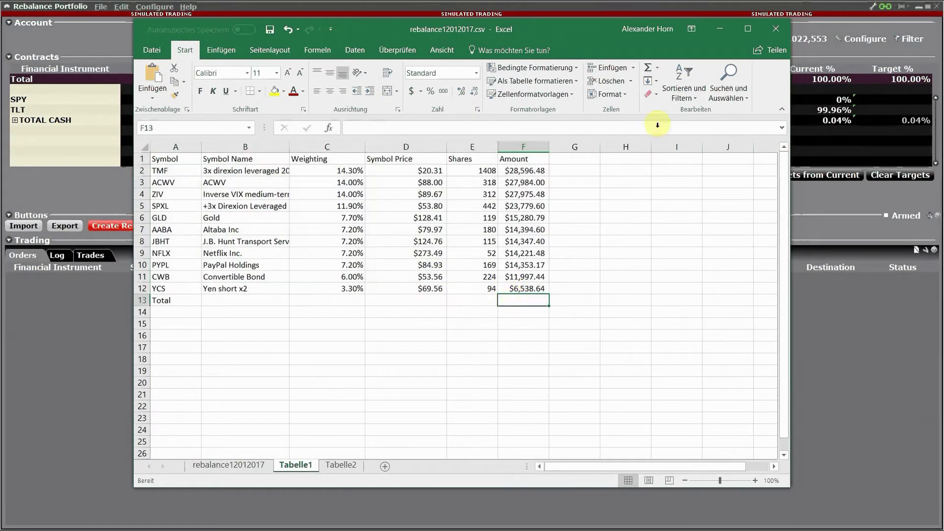
left_click(650, 68)
key("Return")
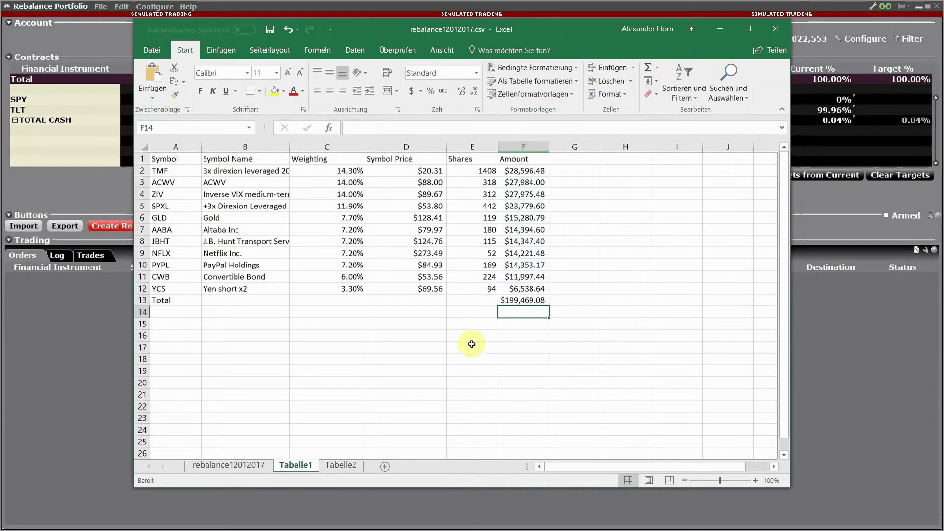
left_click(517, 300)
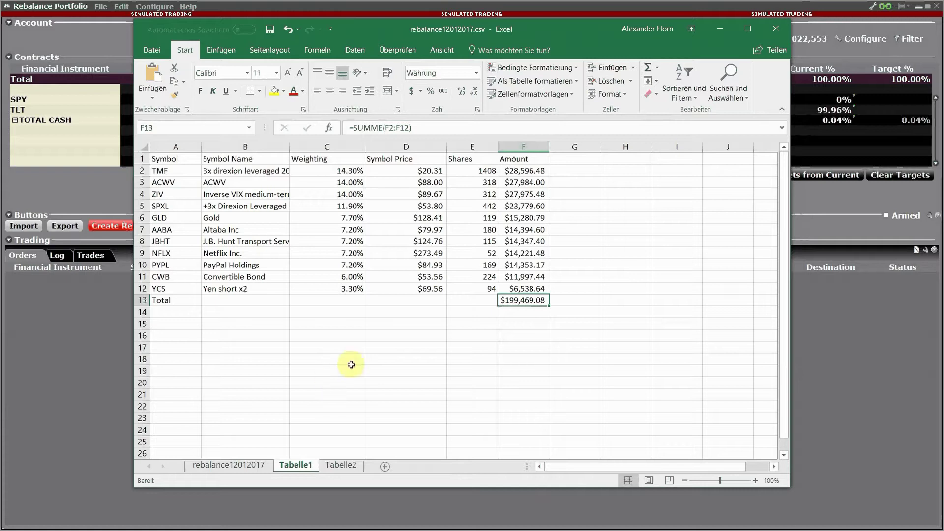
left_click_drag(179, 158, 524, 299)
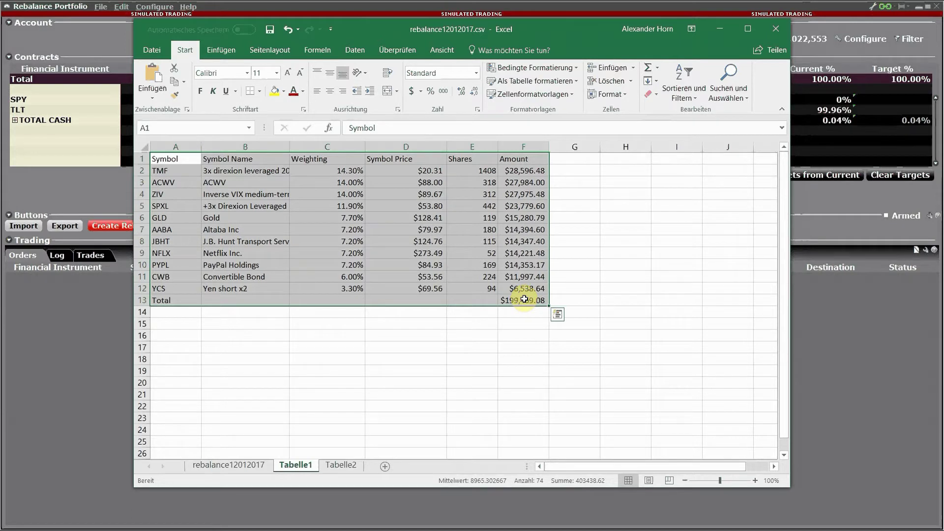
Step: Export the Rebalance Portfolio to C:\Jts\rebalancetest.csv and acknowledge the export confirmation
left_click(416, 6)
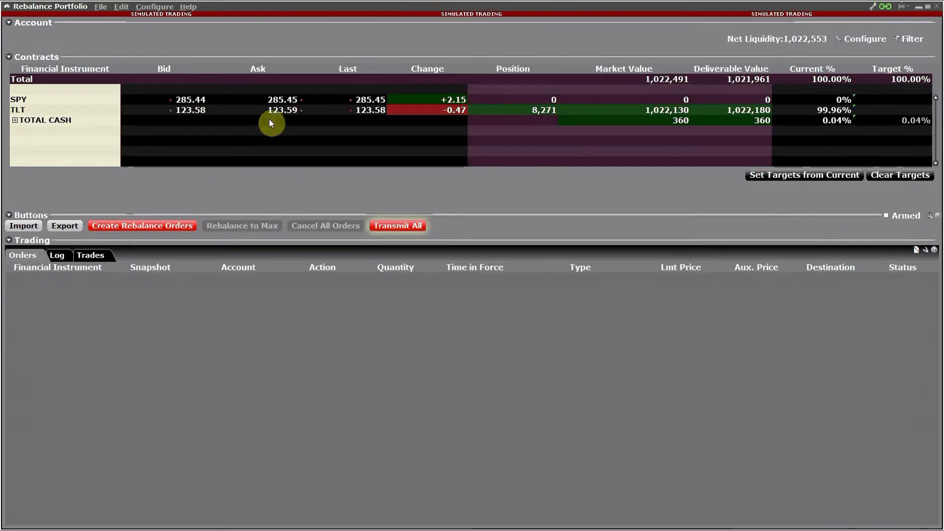
left_click(66, 226)
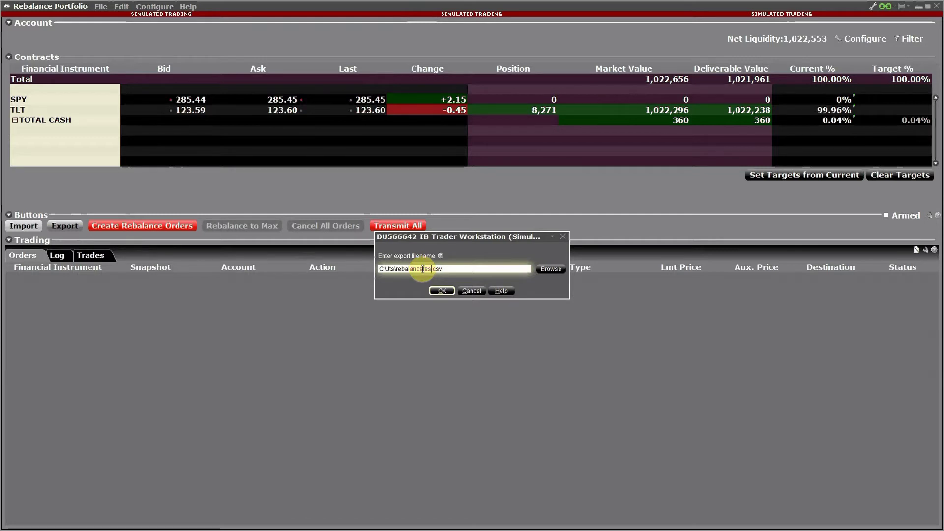
left_click_drag(446, 269, 383, 271)
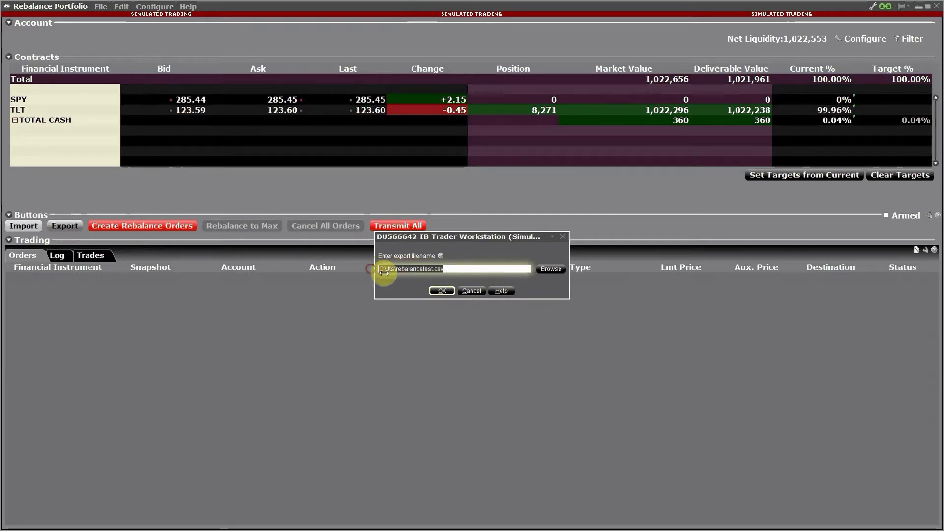
left_click(437, 292)
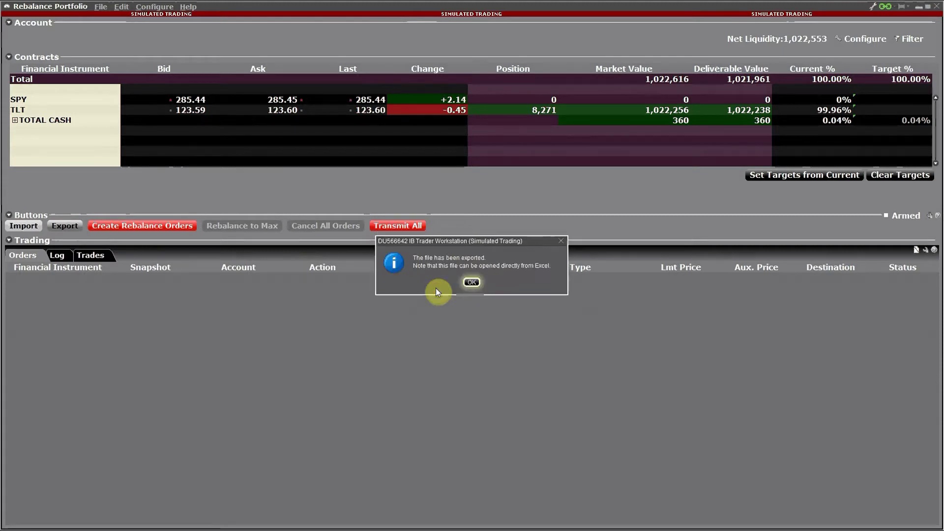
left_click(472, 284)
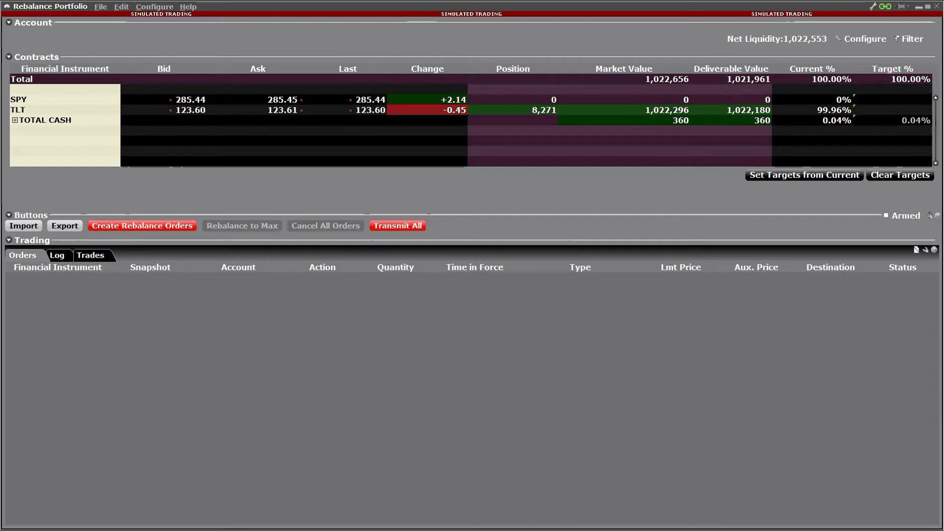
Step: Bring Excel forward and move the rebalancetest.csv window up and to the left
key("alt+Tab")
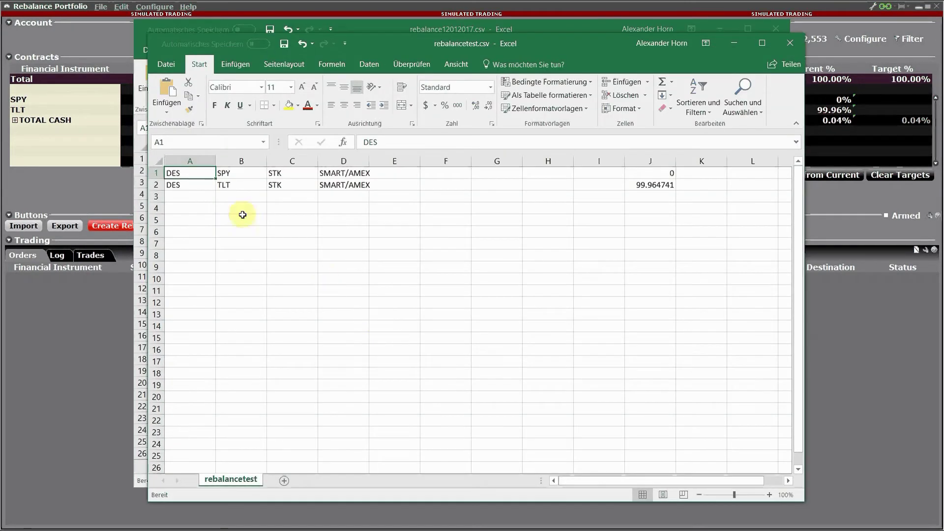
left_click_drag(184, 172, 656, 185)
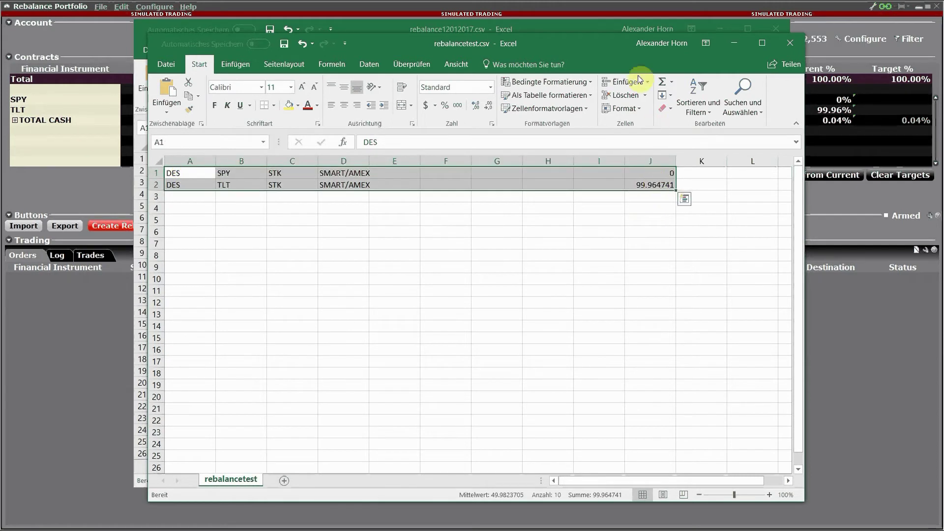
left_click(586, 25)
left_click_drag(586, 26, 468, 40)
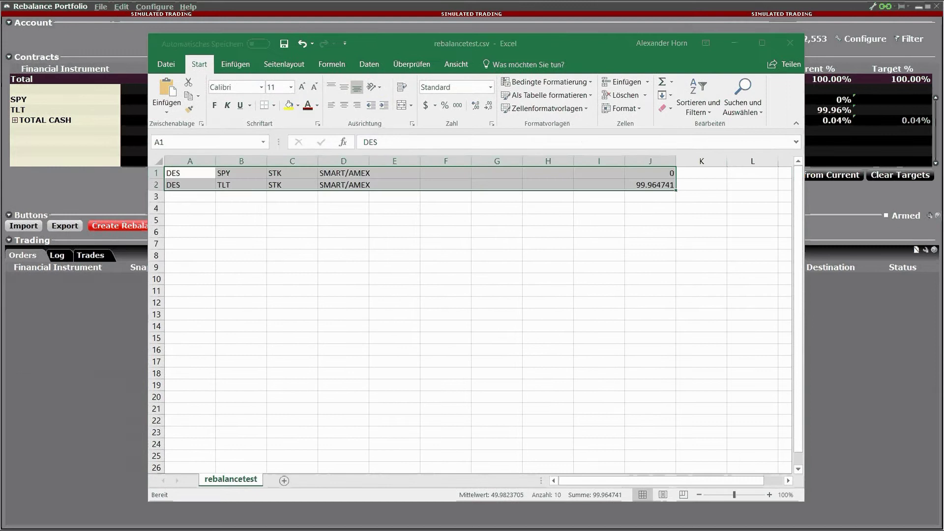
left_click_drag(473, 46, 349, 25)
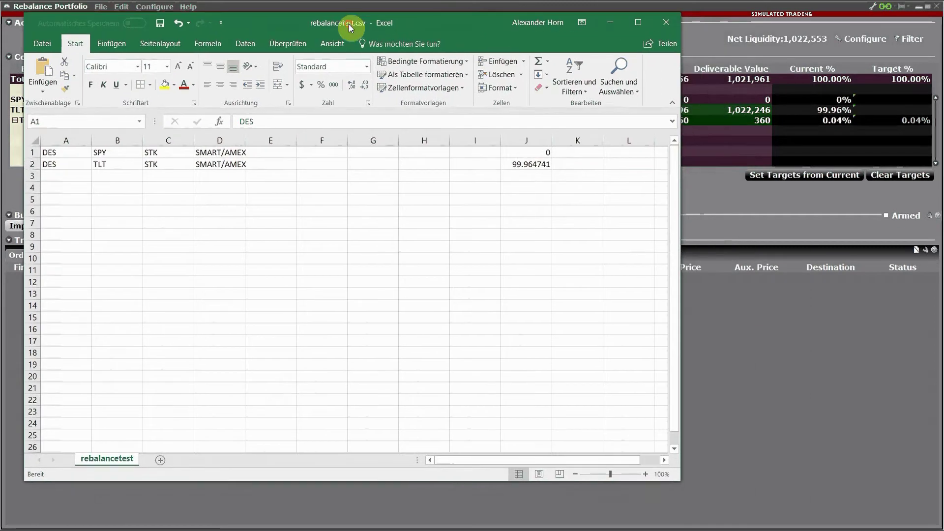
Step: Check the SPY and TLT rows, including TLT's 99.964741 weight, and narrow the window beside the target sheet
left_click(507, 163)
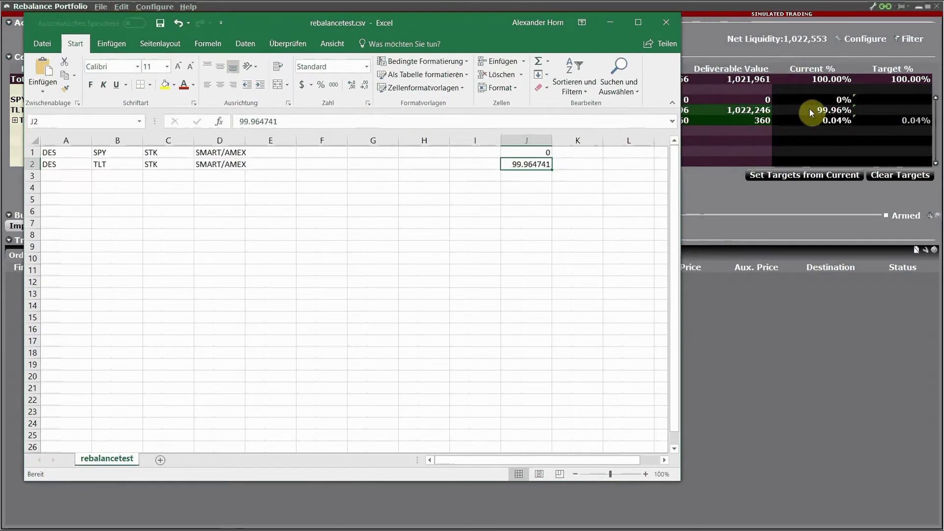
left_click(106, 165)
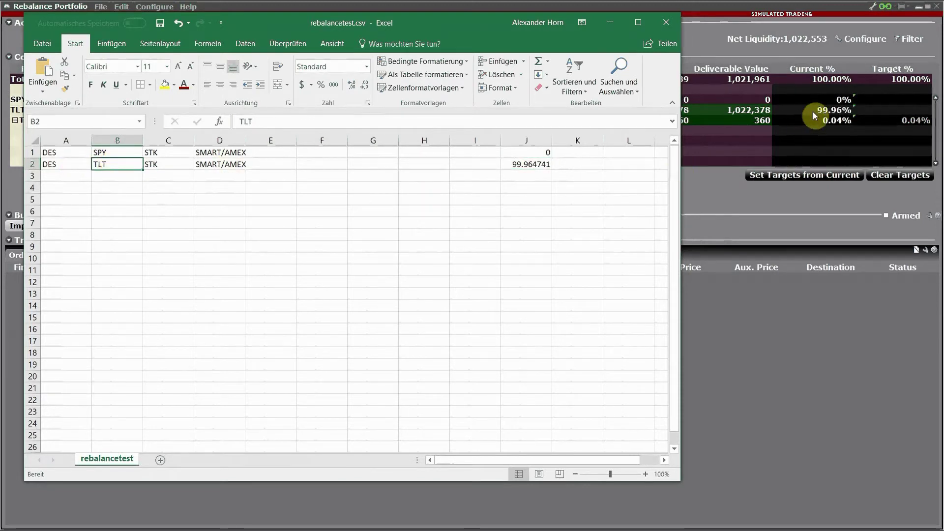
left_click(104, 153)
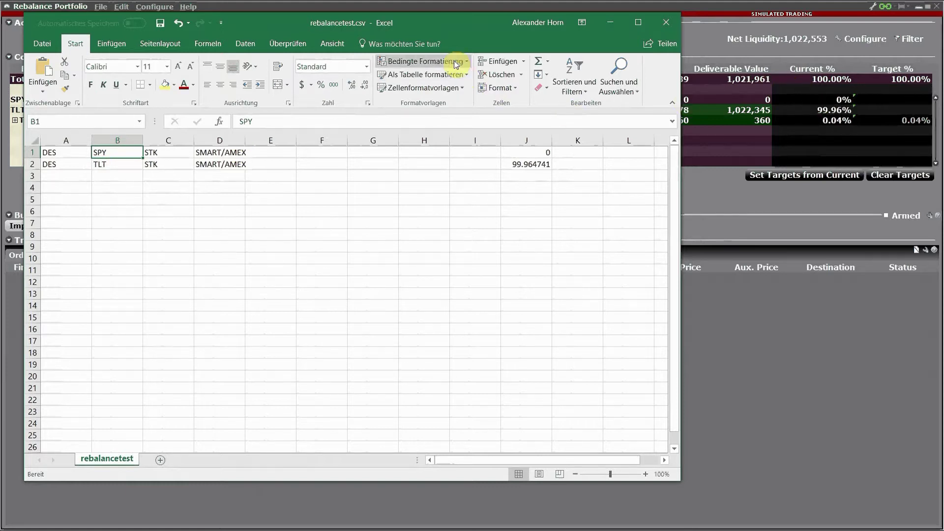
mouse_move(435, 23)
left_mouse_down()
mouse_move(498, 189)
mouse_move(427, 19)
left_mouse_up()
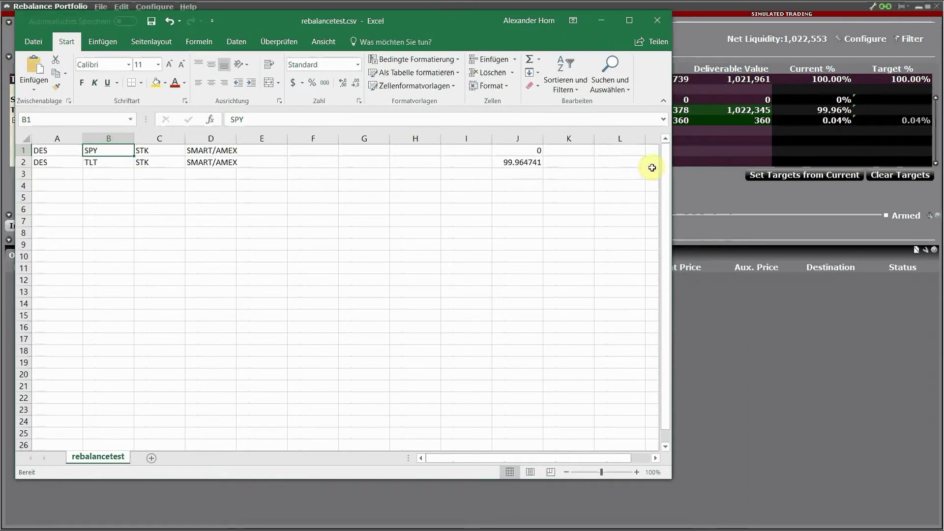
left_click_drag(672, 173, 352, 162)
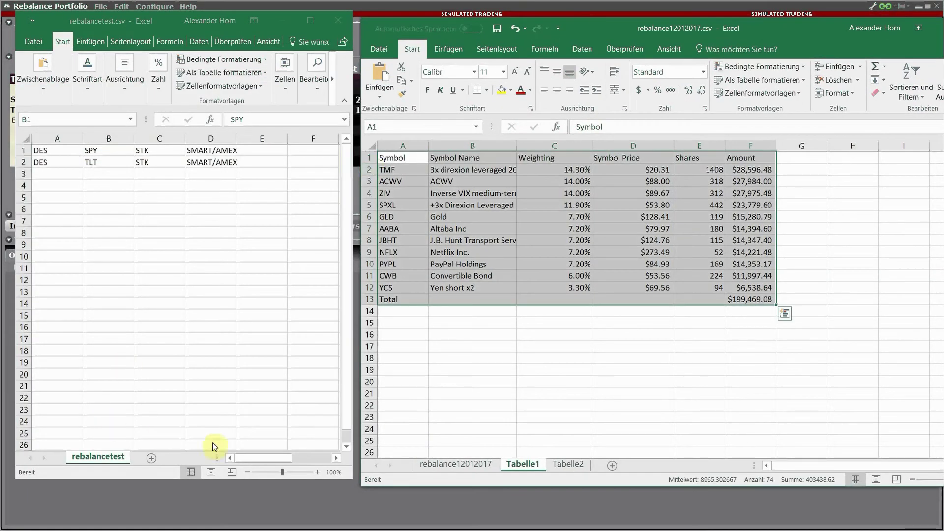
Step: Hide the empty columns E through I in the rebalancetest sheet
left_click(264, 139)
left_click_drag(263, 138, 220, 140)
right_click(220, 140)
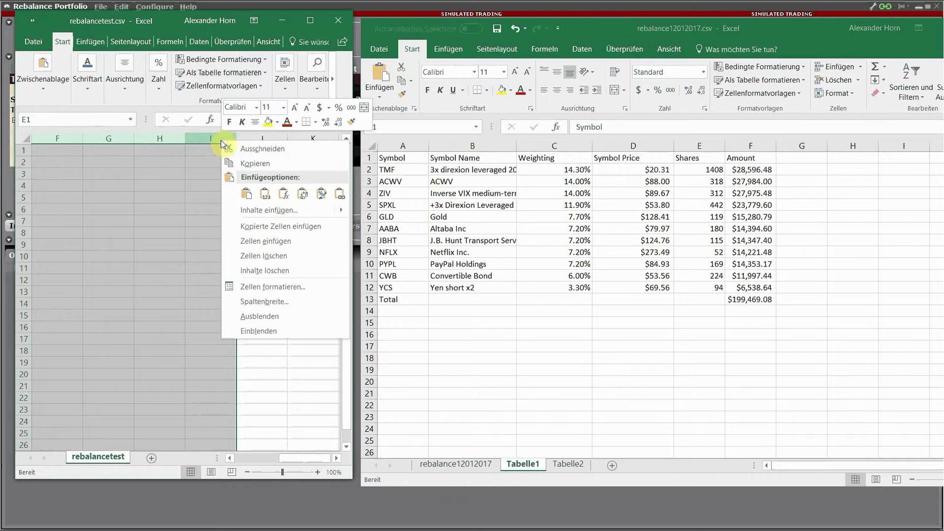
left_click(246, 318)
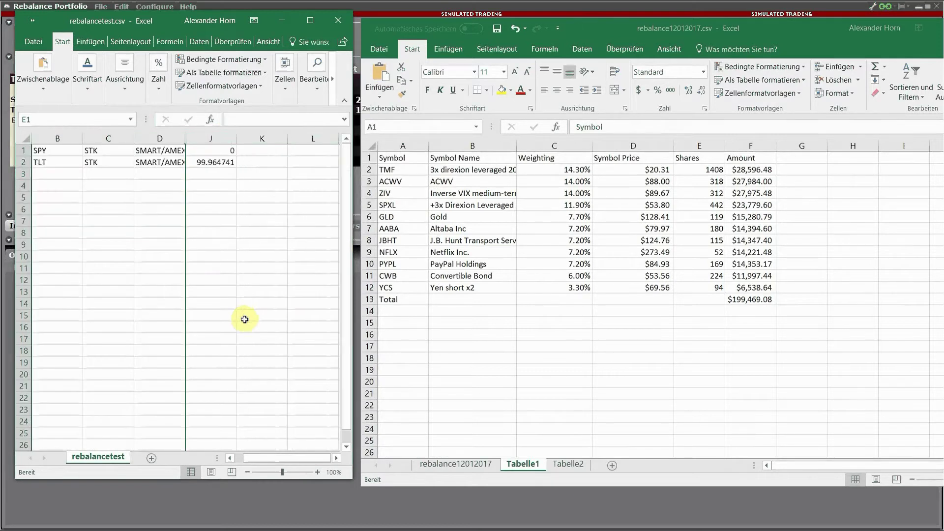
left_click_drag(267, 459, 227, 460)
Step: Review row 1 of rebalancetest: DES, SPY, STK, SMART/AMEX and weight 0 in J1
left_click(47, 151)
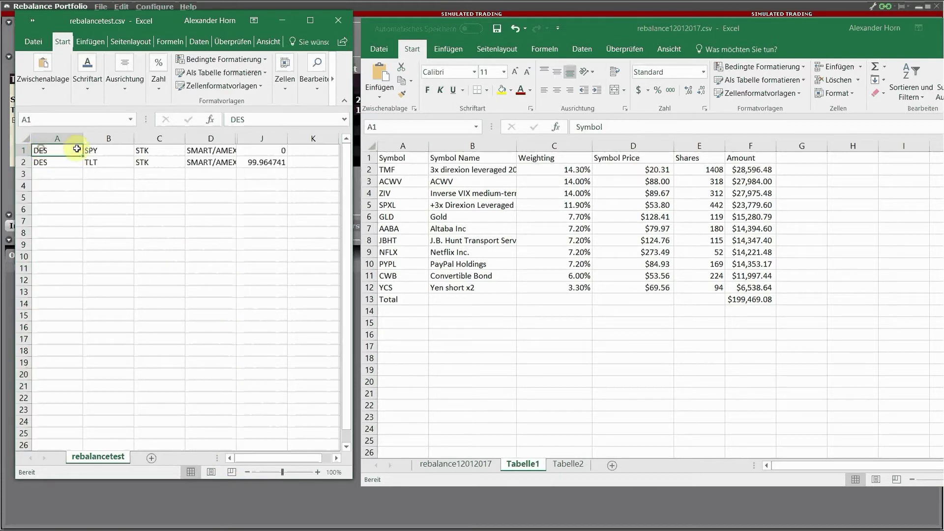
left_click(99, 150)
left_click(145, 150)
left_click(202, 150)
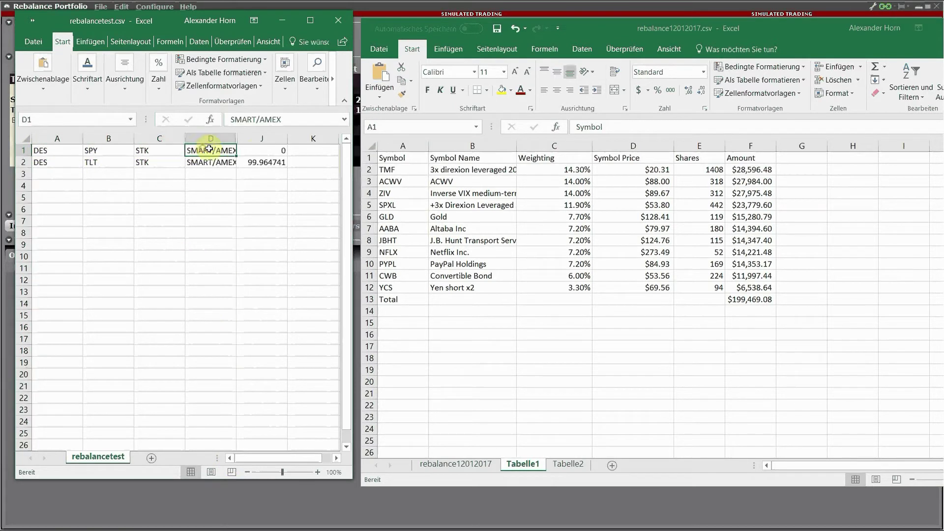
left_click(272, 151)
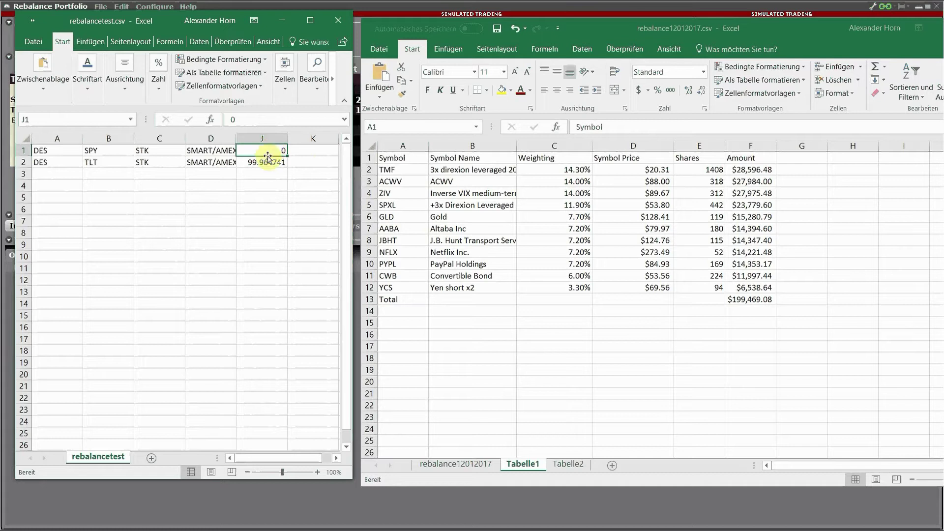
Step: Delete the Symbol Name, Symbol Price, Shares and Amount columns from the target-weight sheet
left_click(474, 145)
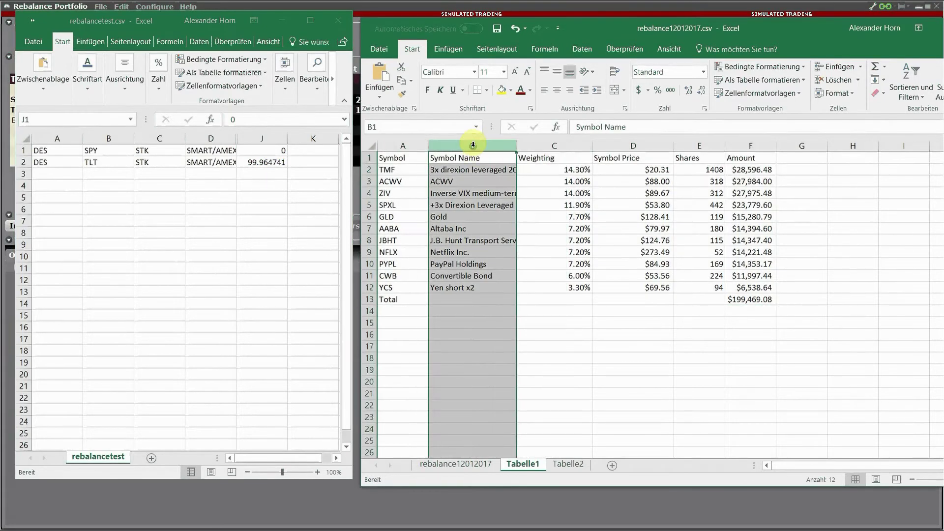
right_click(473, 145)
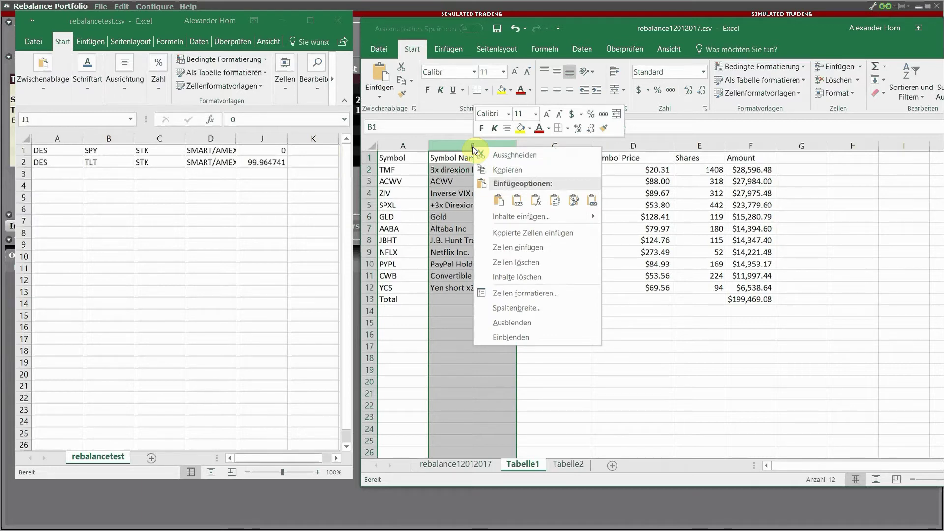
left_click(491, 263)
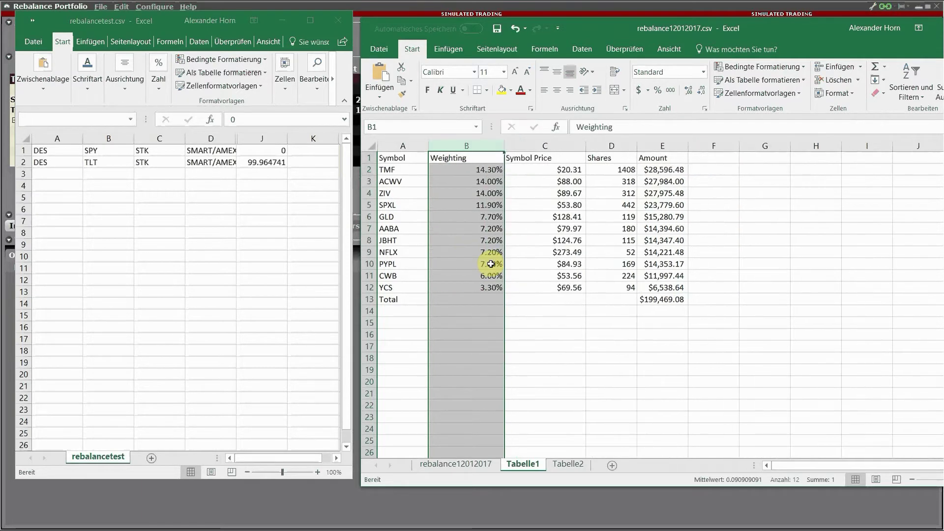
left_click_drag(534, 147, 654, 152)
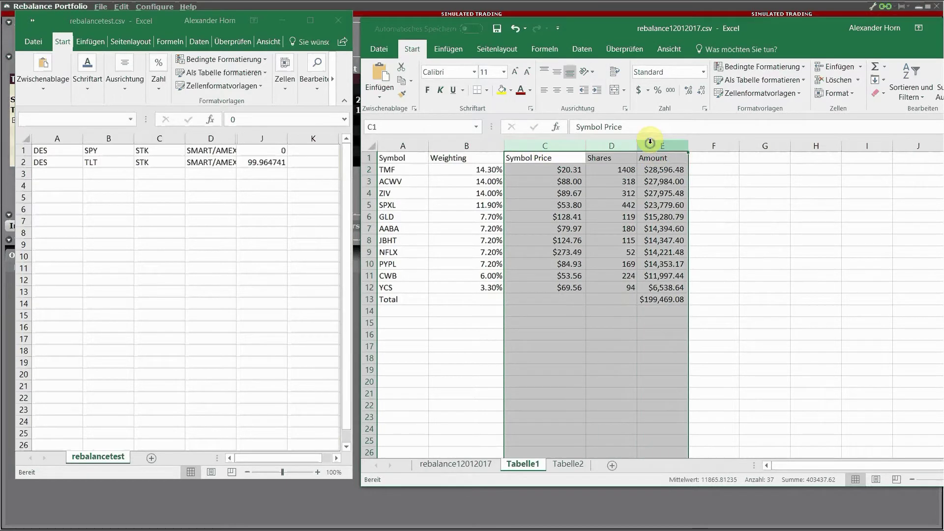
right_click(653, 146)
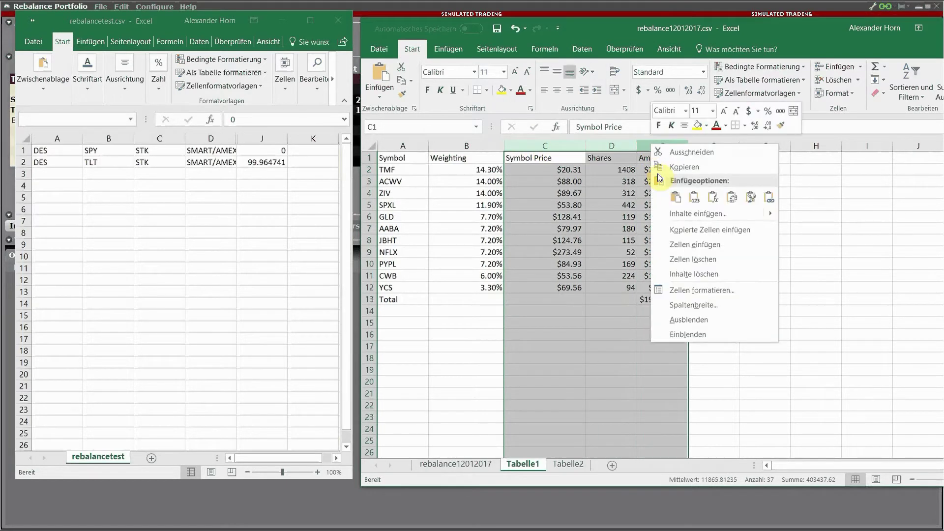
left_click(676, 259)
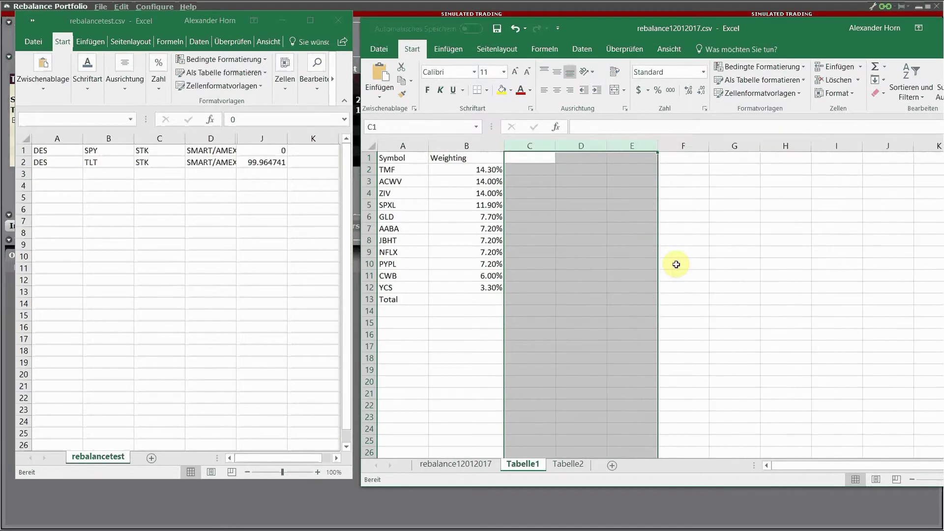
Step: Try inserting cells shifted right before the Symbol column, then undo the insertion
left_click(413, 144)
key("ctrl+plus")
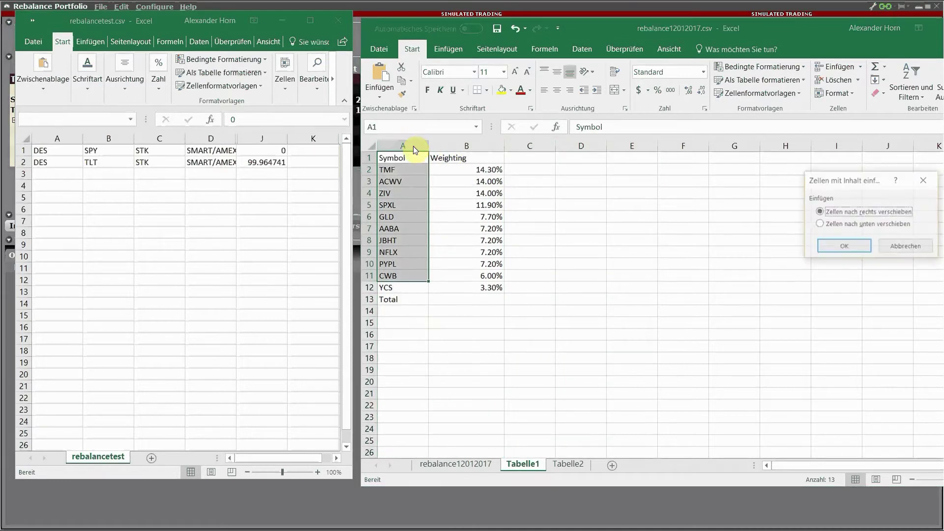
left_click(843, 248)
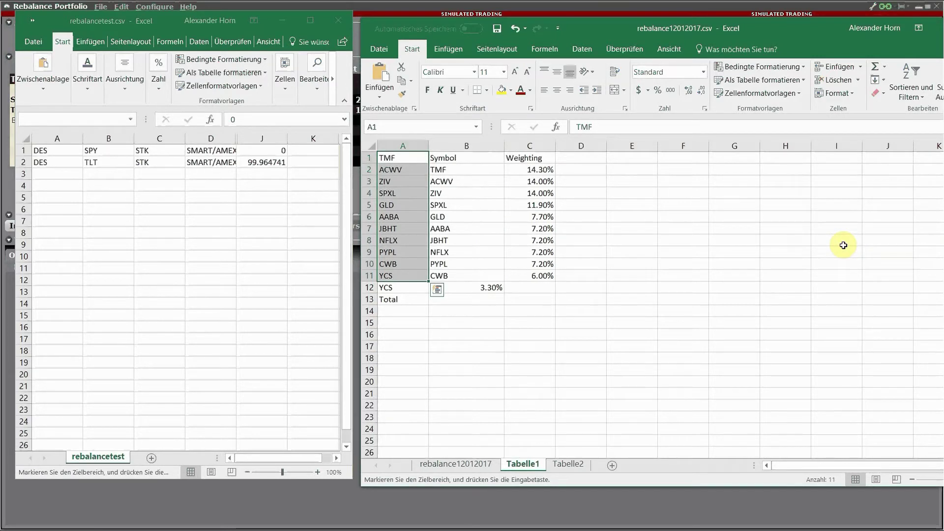
key("ctrl+z")
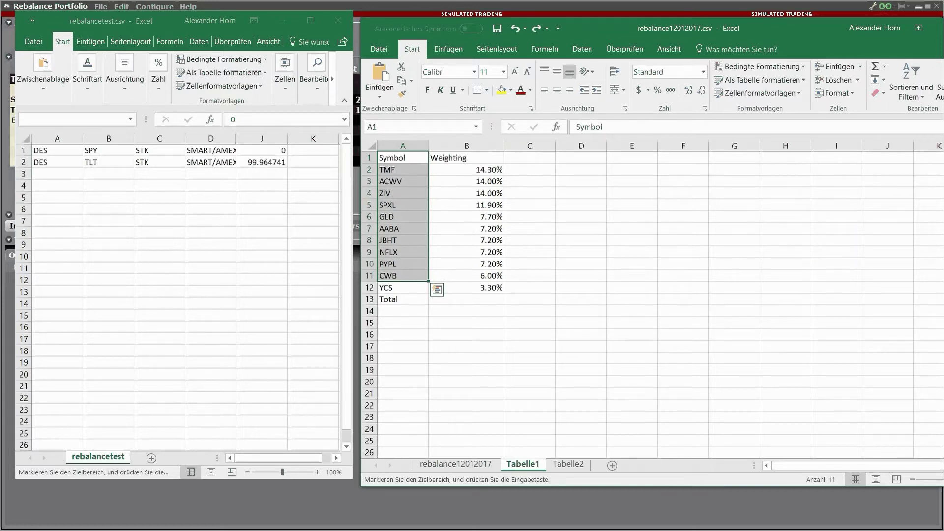
key("alt+Tab")
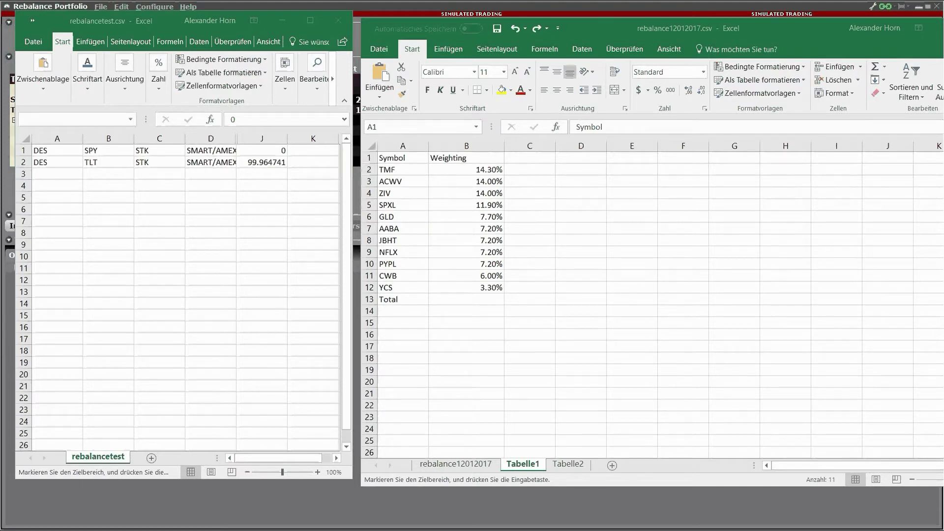
Step: Enter the formula =+B2*100 in C2 beside TMF's weighting
left_click(467, 334)
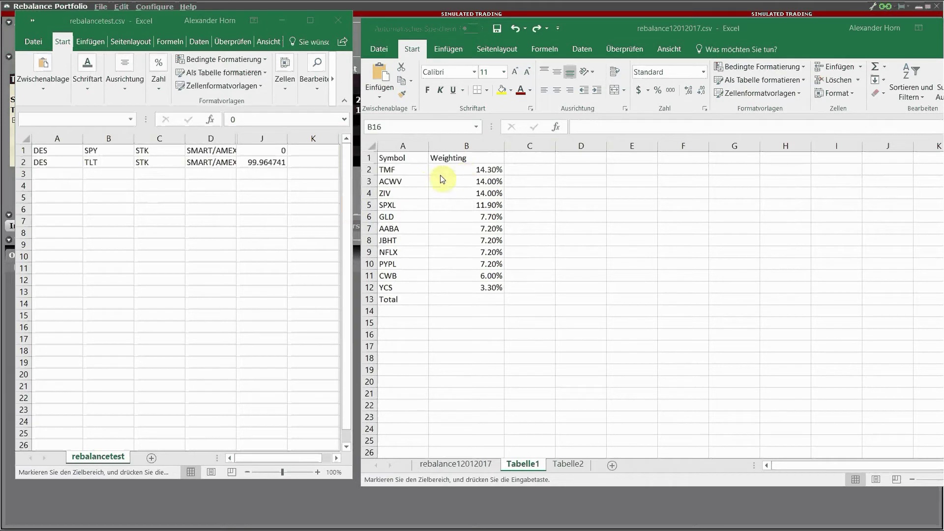
left_click(530, 170)
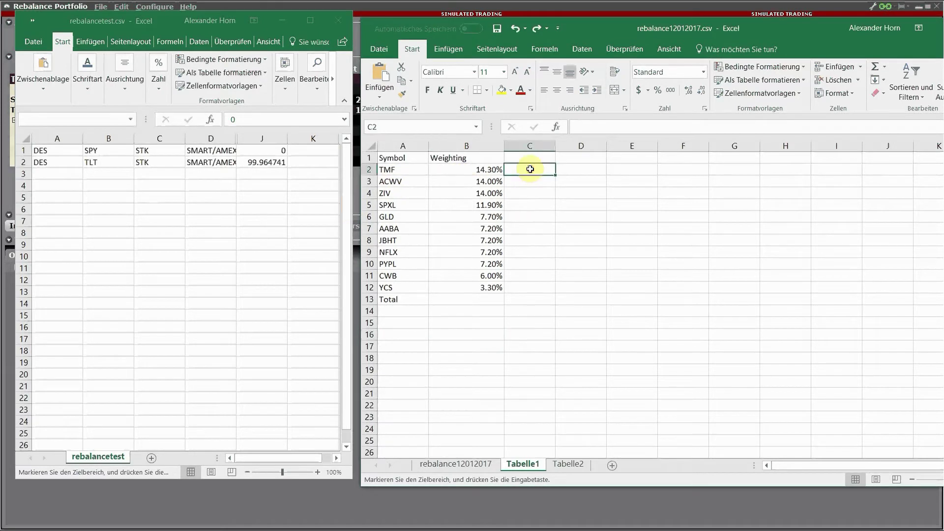
type("+")
left_click(467, 170)
type("*")
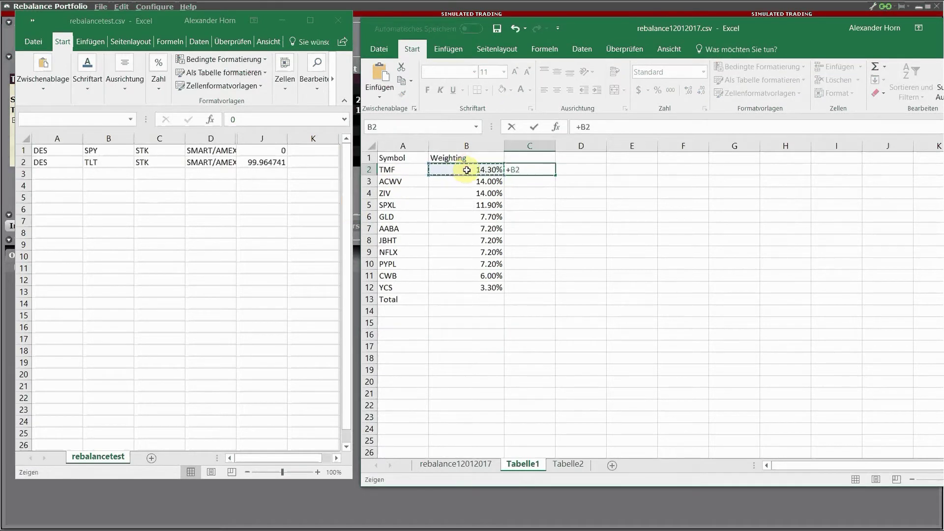
type("100")
key("Return")
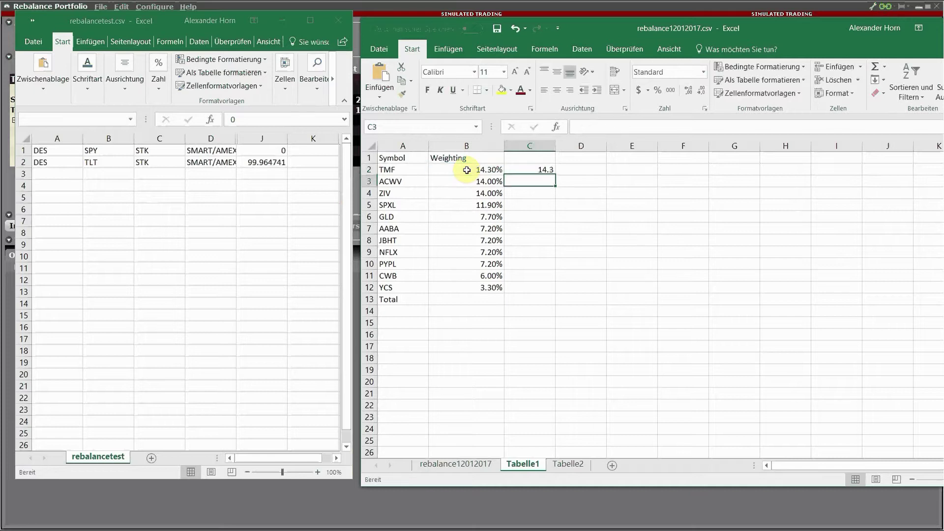
Step: Fill the formula down to C12 (YCS) and copy the converted weights C2:C12
left_click(527, 171)
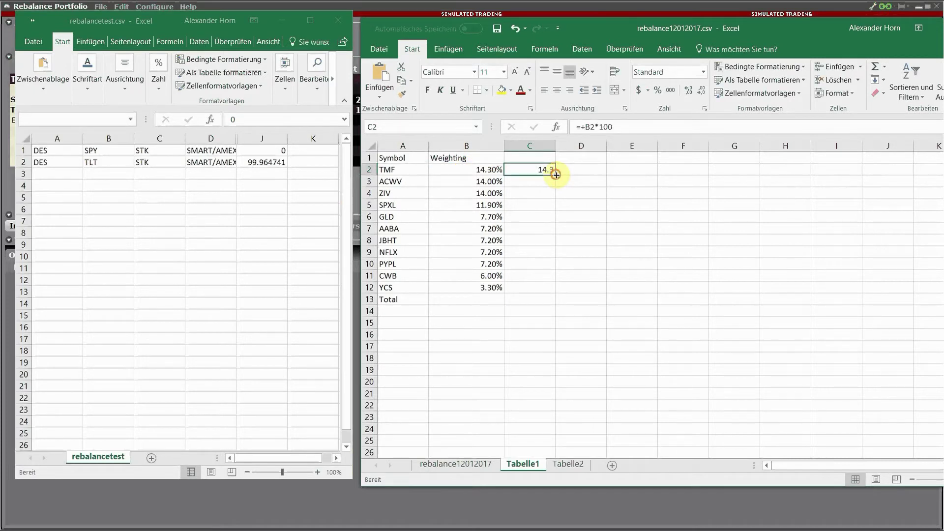
left_click_drag(555, 175, 543, 292)
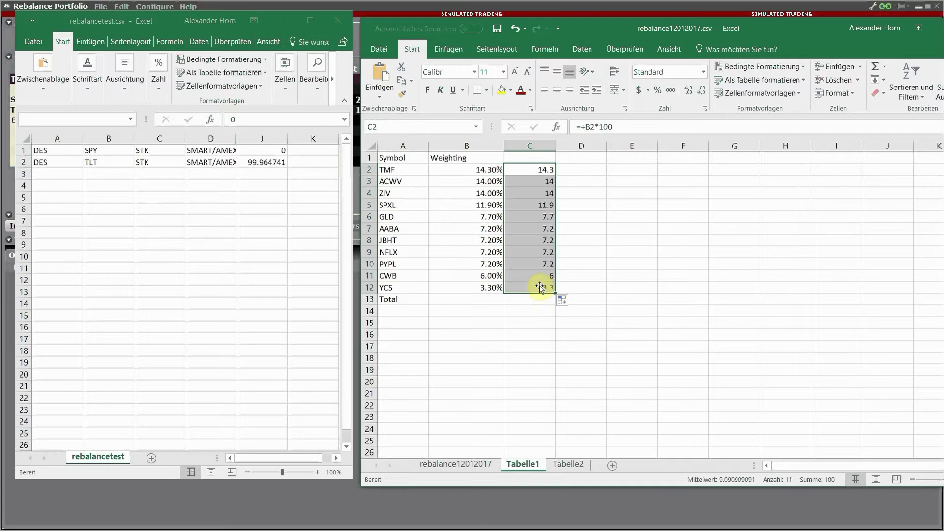
left_click_drag(527, 171, 525, 283)
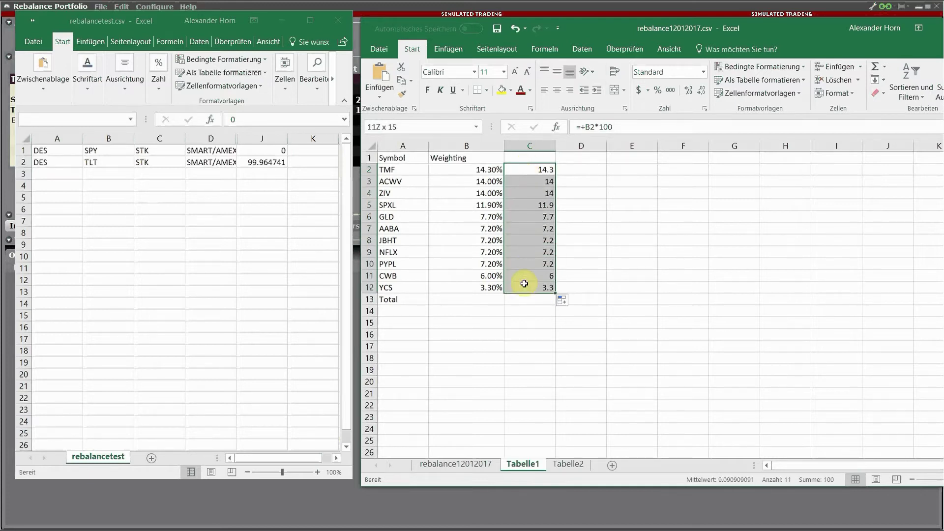
key("ctrl+c")
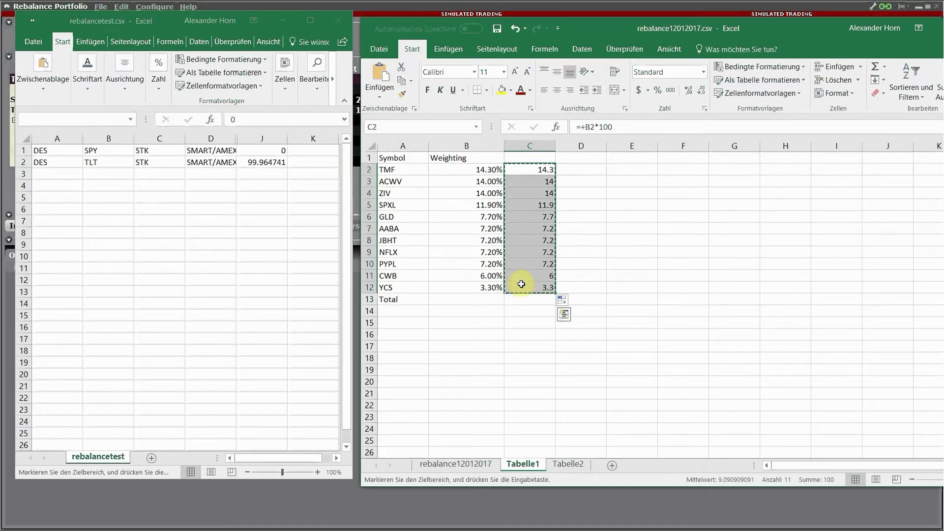
left_click(264, 151)
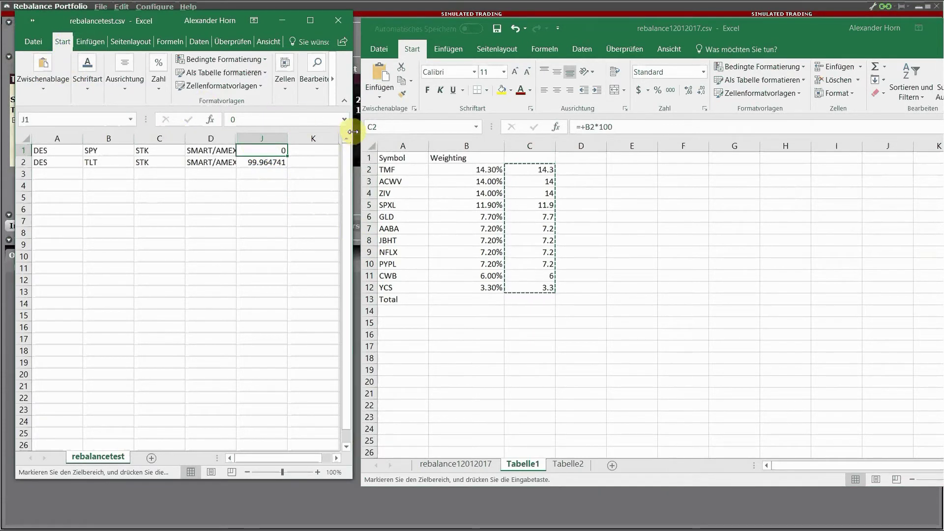
Step: Paste the converted weights as values into column J of rebalancetest
left_click_drag(352, 131, 588, 150)
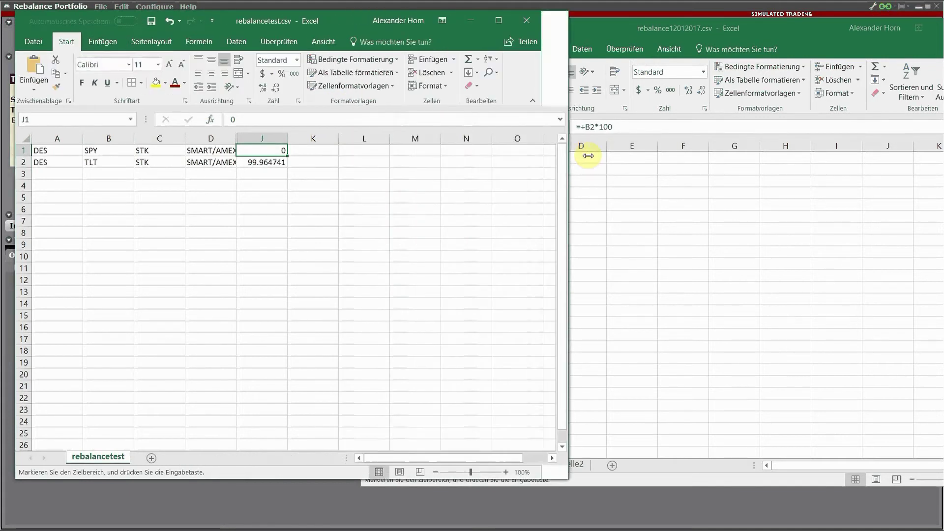
left_click(45, 92)
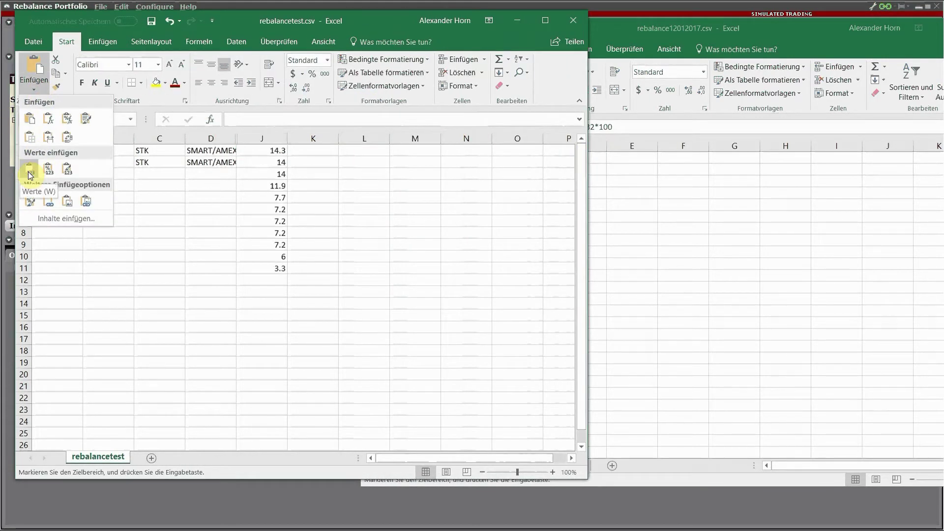
left_click(30, 175)
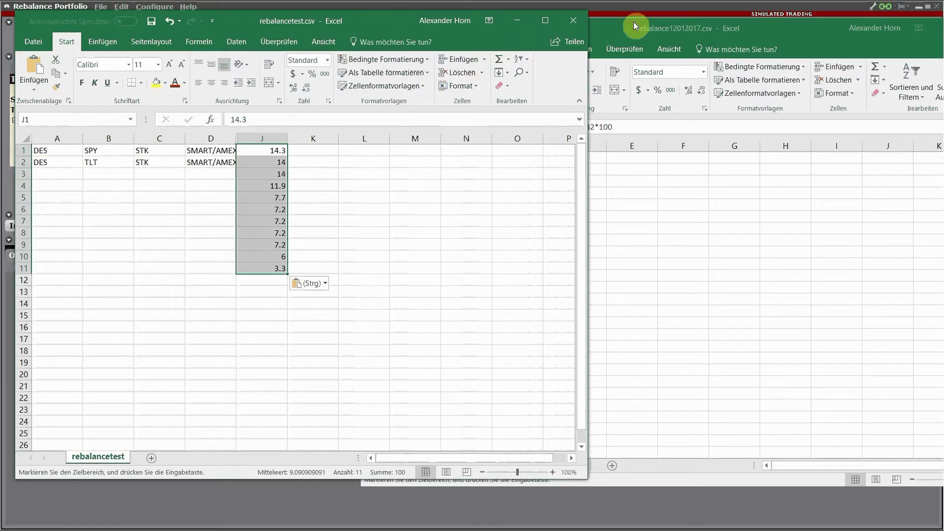
Step: Copy the ticker symbols TMF through YCS and paste them as values into column B
left_click_drag(633, 21, 878, 13)
left_click_drag(639, 159, 641, 279)
key("ctrl+c")
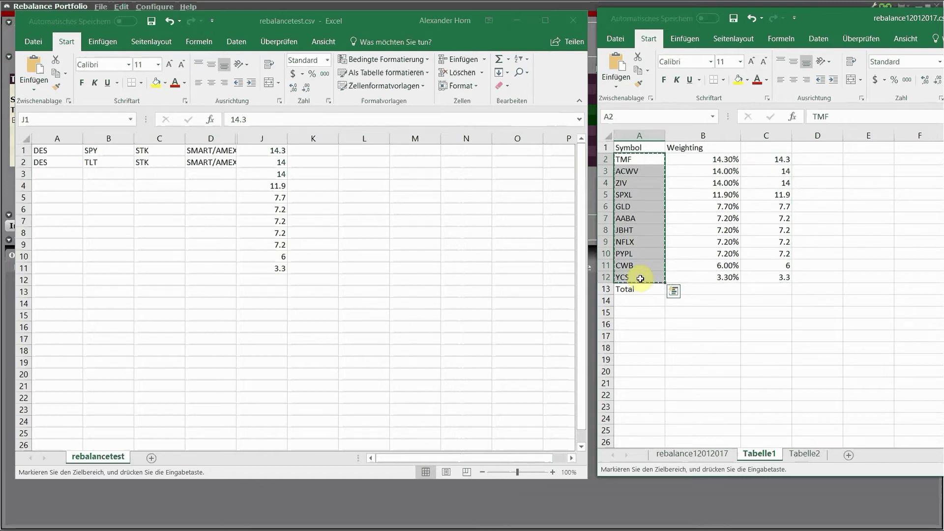
left_click(95, 149)
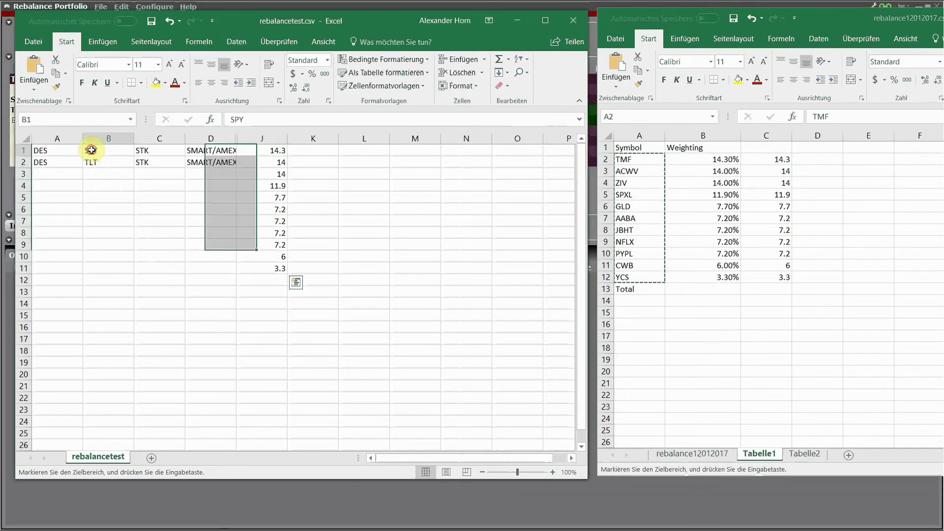
left_click(36, 87)
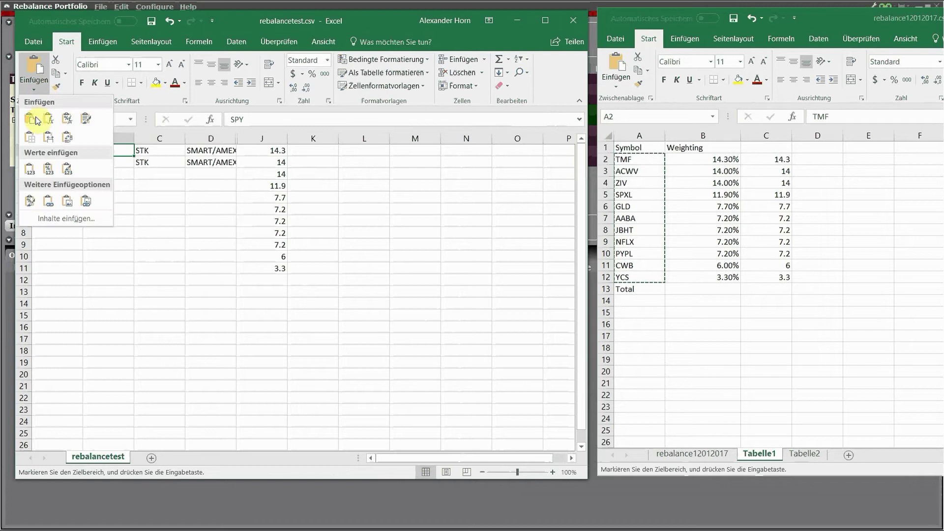
left_click(30, 170)
Step: Fill DES, STK and SMART/AMEX down through row 11 to complete A1:J11
left_click_drag(44, 149, 81, 273)
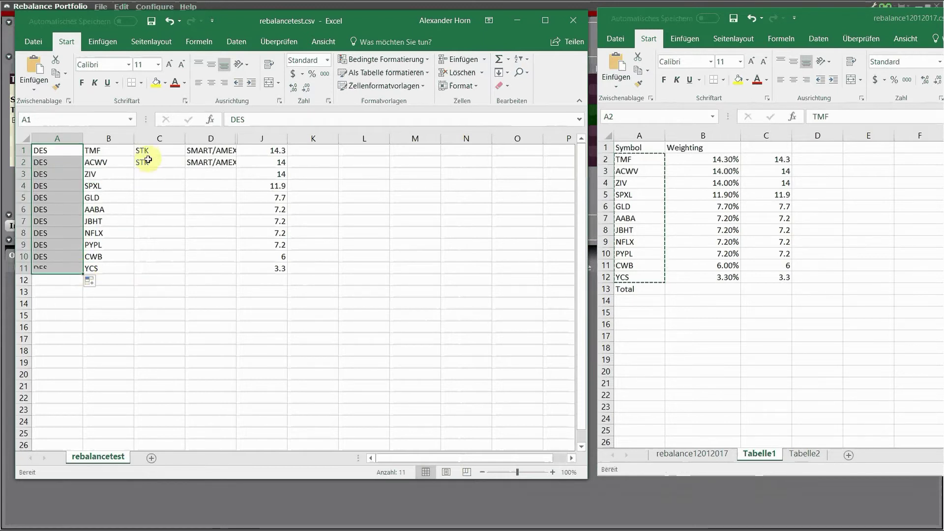
left_click_drag(151, 161, 248, 270)
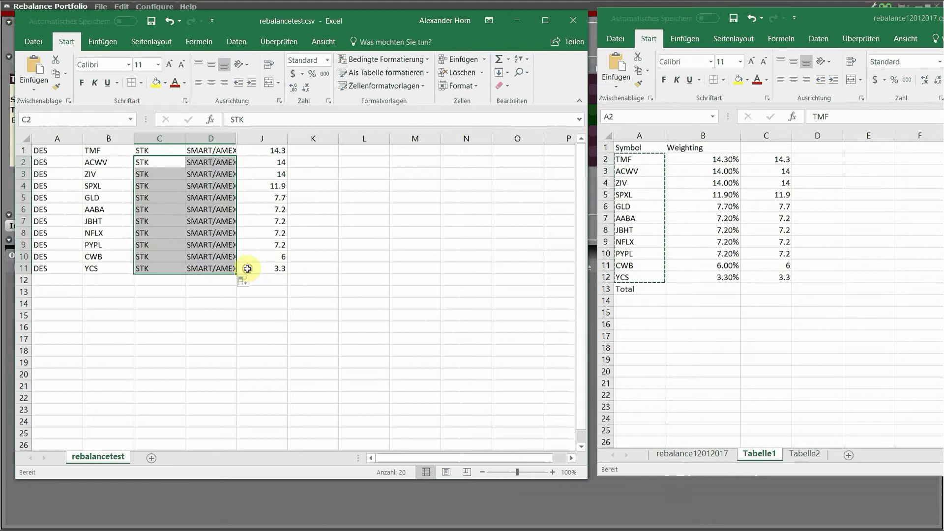
left_click(227, 291)
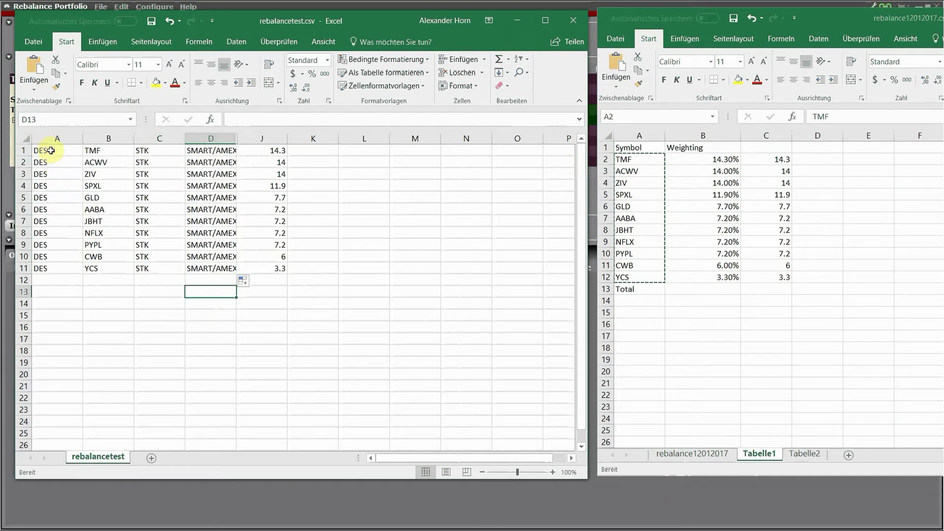
left_click_drag(51, 151, 277, 268)
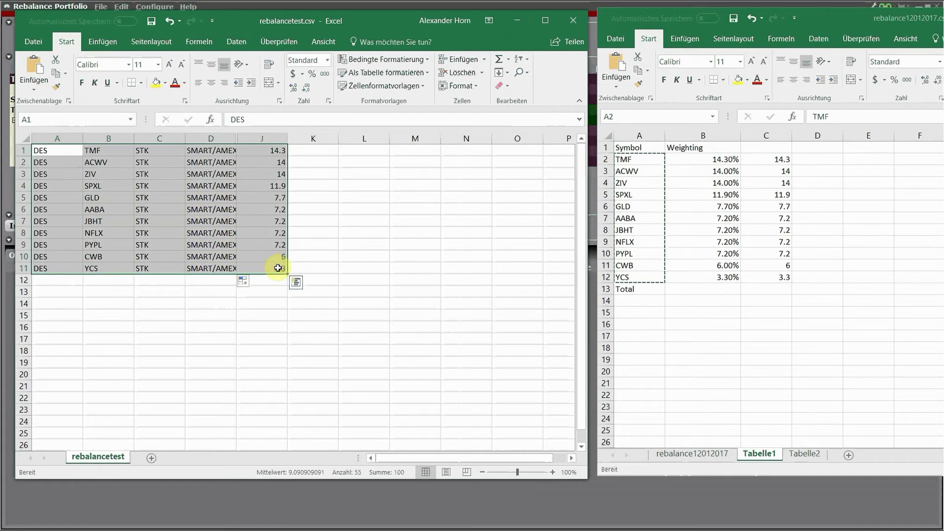
Step: Save the filled sheet as rebalancetestupload.csv in CSV format in the Jts folder
left_click(37, 42)
left_click(50, 150)
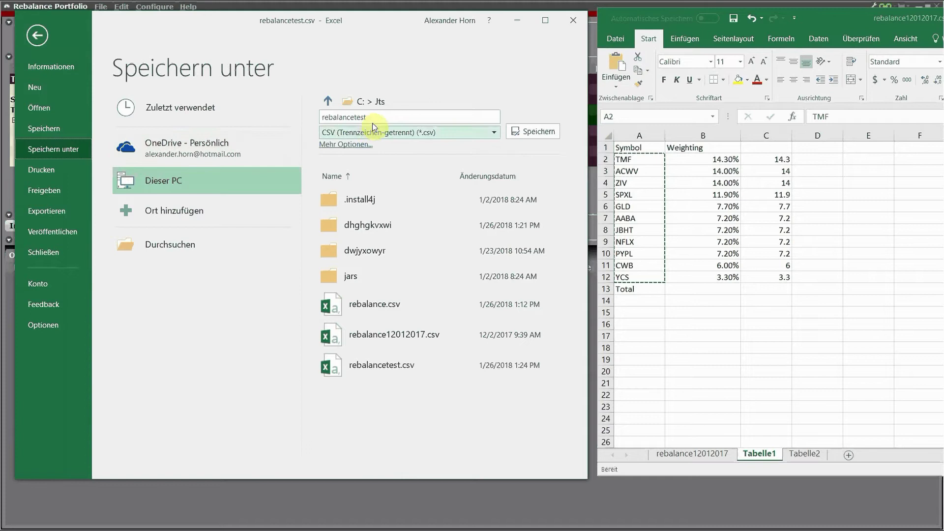
left_click(376, 120)
left_click(379, 119)
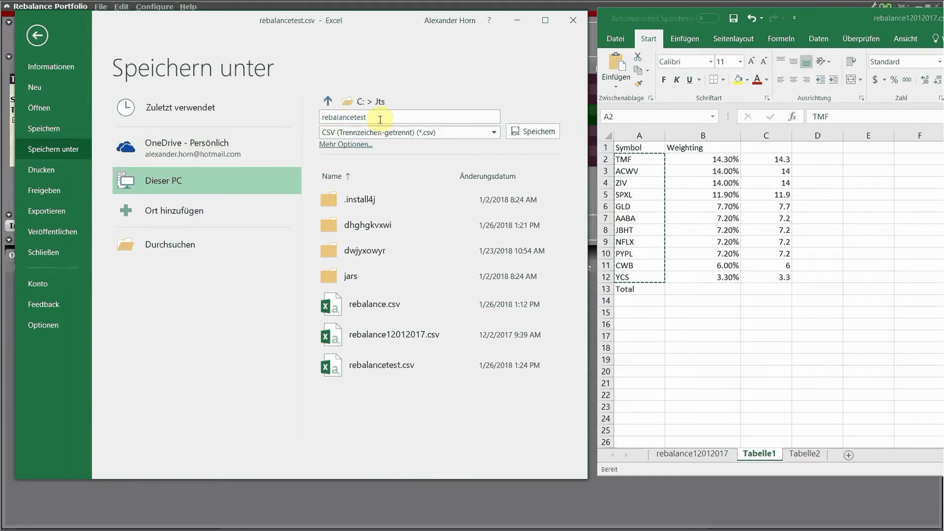
type("upload")
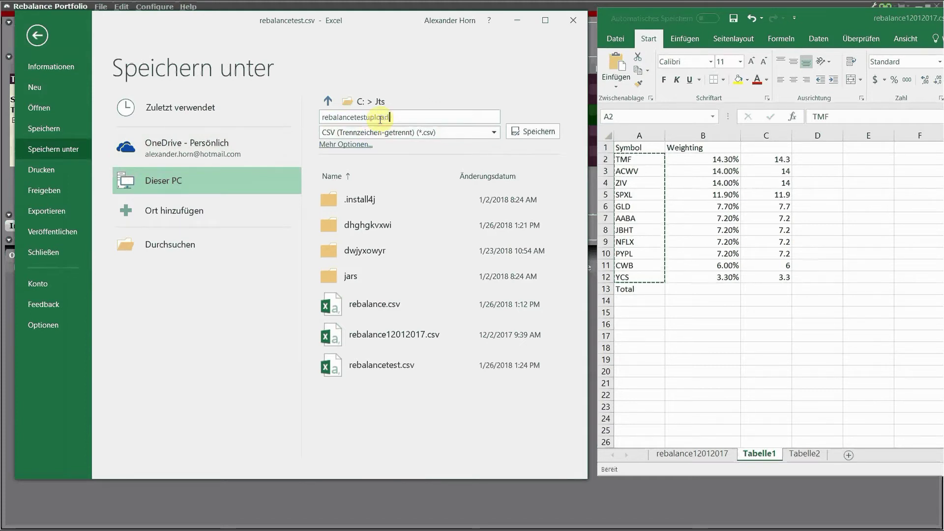
left_click(529, 133)
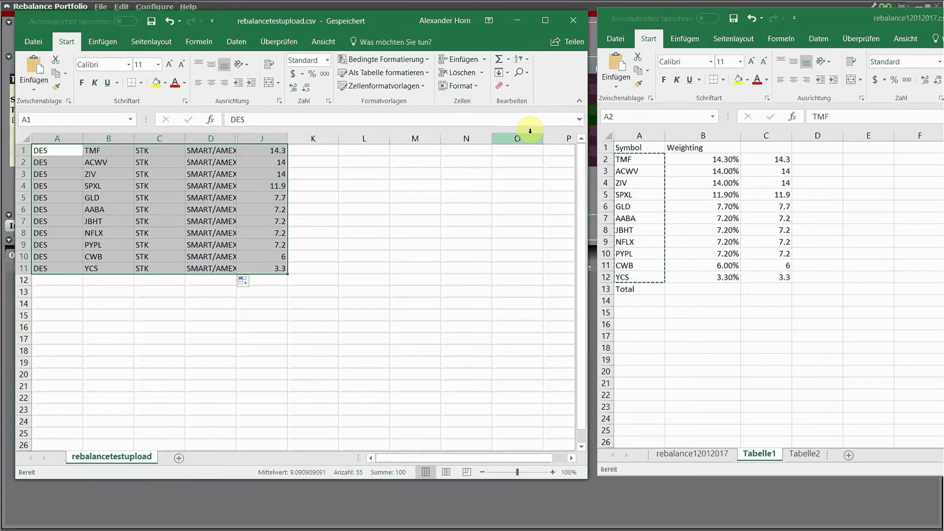
left_click_drag(874, 24, 706, 22)
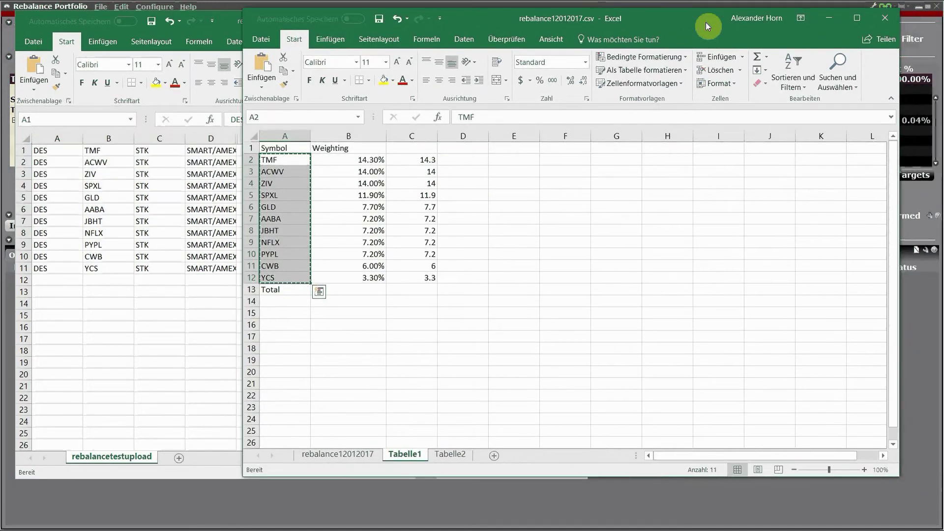
Step: Import rebalancetestupload.csv into Rebalance Portfolio and expand the table to show all eleven symbols
left_click(834, 19)
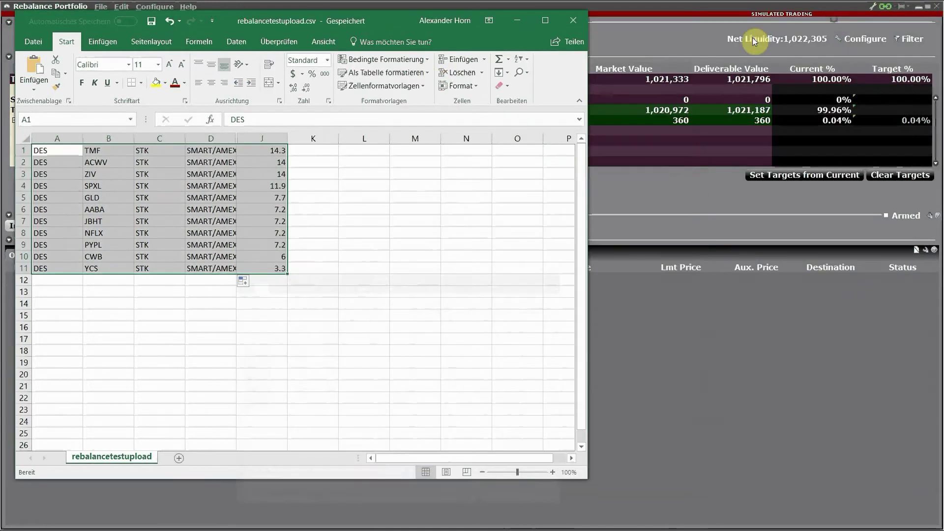
left_click(573, 22)
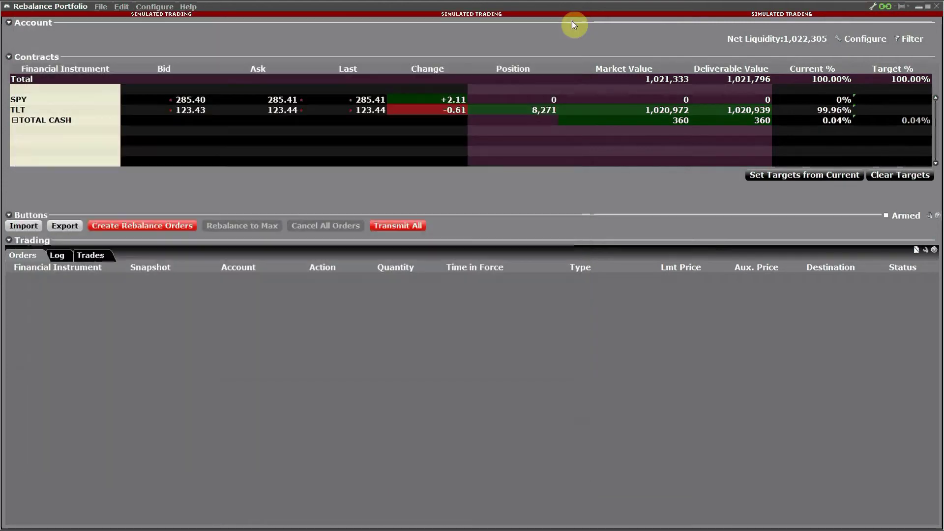
left_click(16, 225)
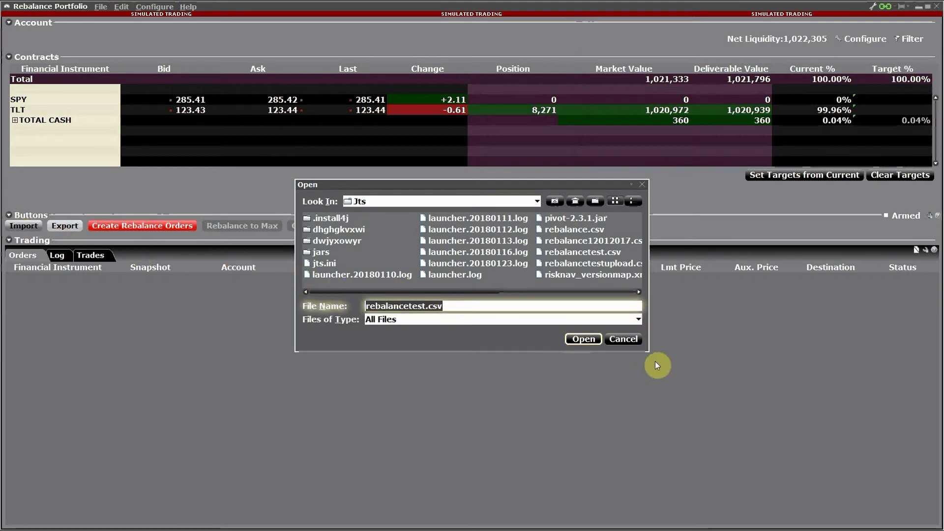
left_click_drag(663, 362, 793, 447)
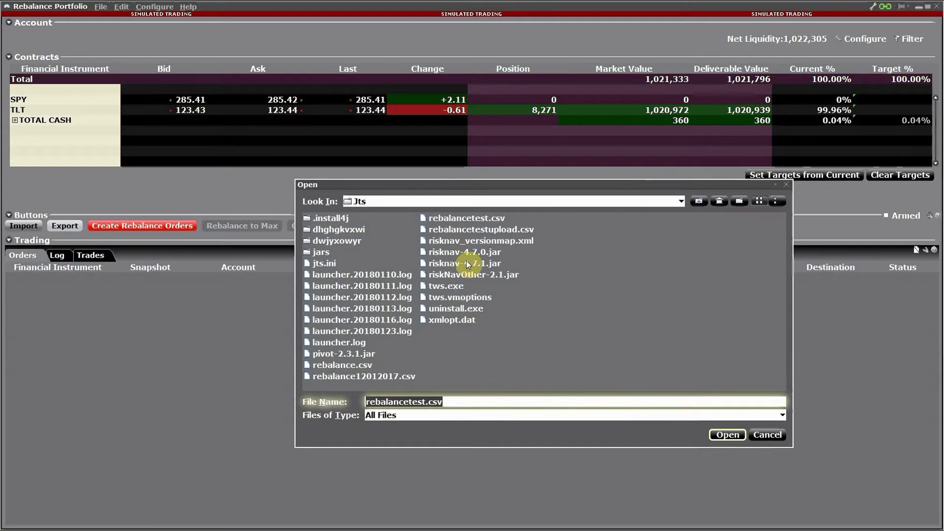
left_click(467, 230)
double_click(467, 229)
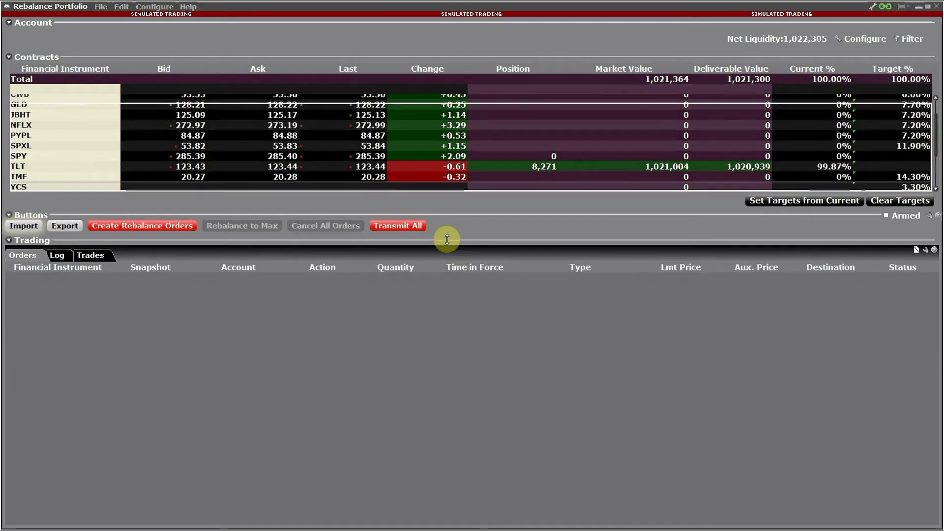
left_click_drag(447, 240, 449, 345)
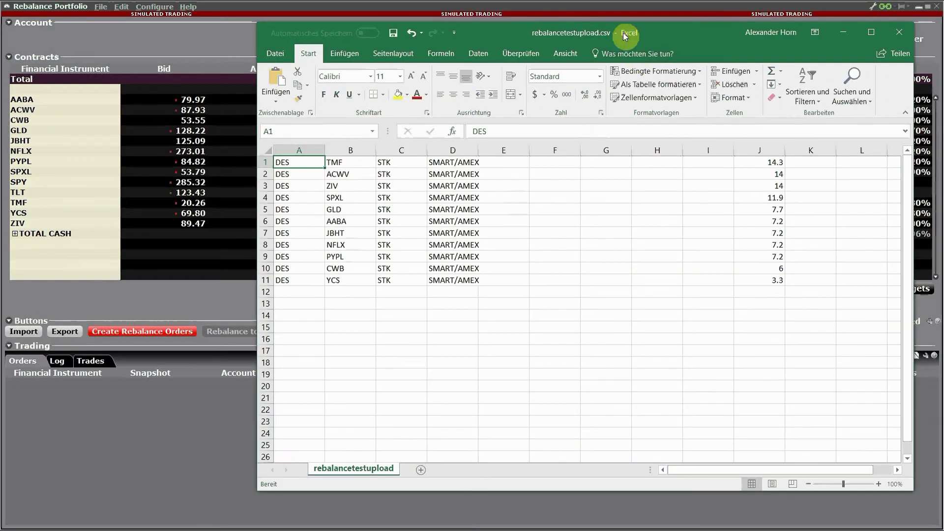
Step: Drag the rebalancetestupload.csv Excel window mostly off-screen to uncover the Rebalance Portfolio
left_click_drag(620, 31, 459, 25)
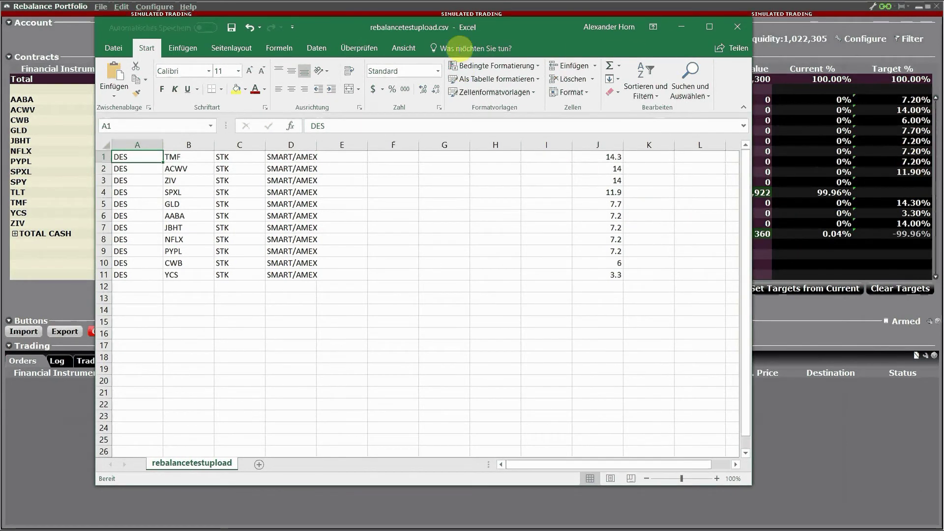
left_click_drag(467, 28, 494, 248)
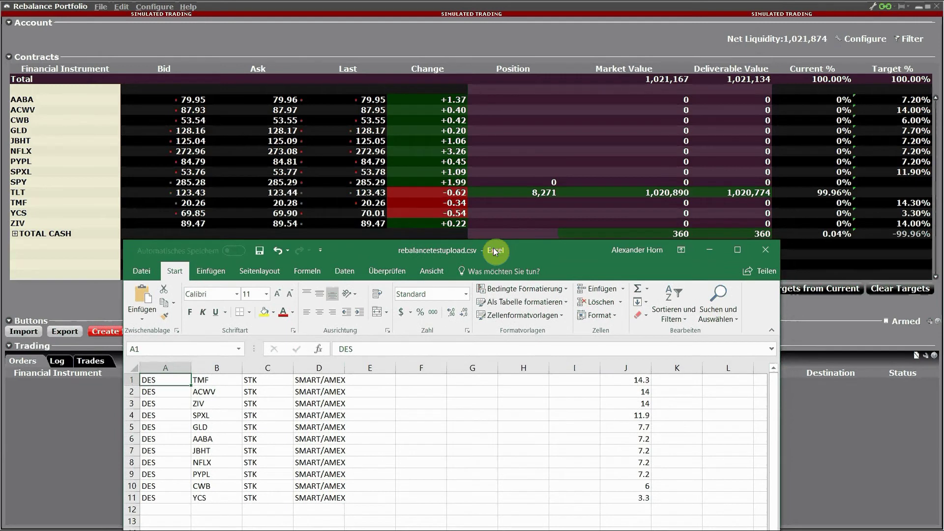
left_click_drag(494, 247, 0, 203)
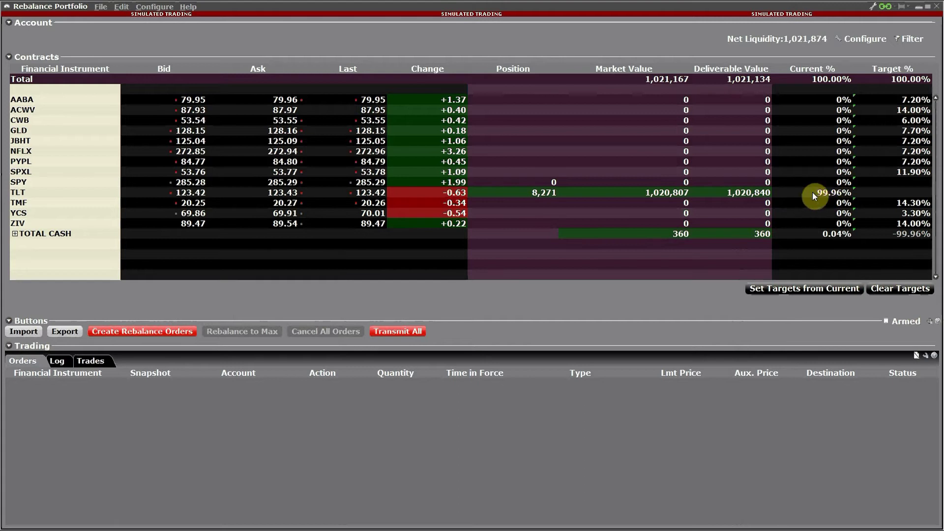
Step: Set the Target % of TLT and SPY to 0%, bringing the target total to 100.00%
left_click(899, 192)
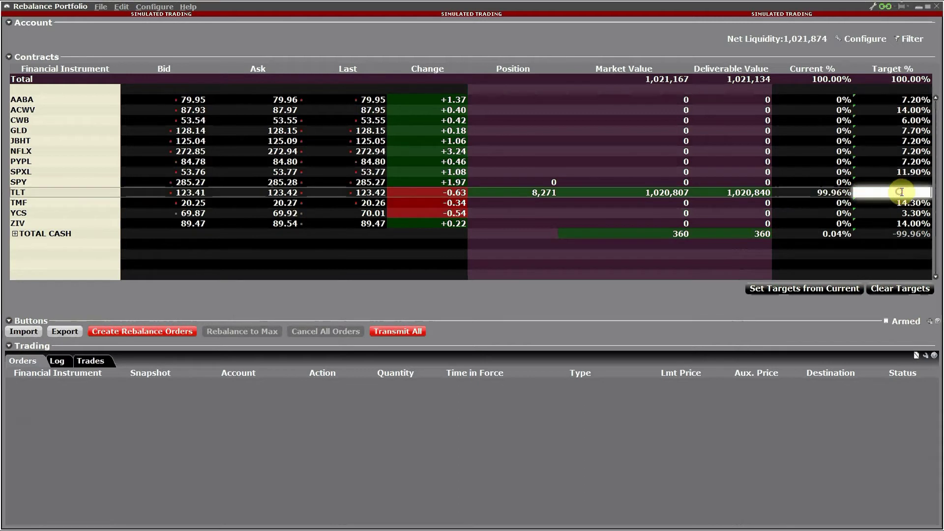
type("0")
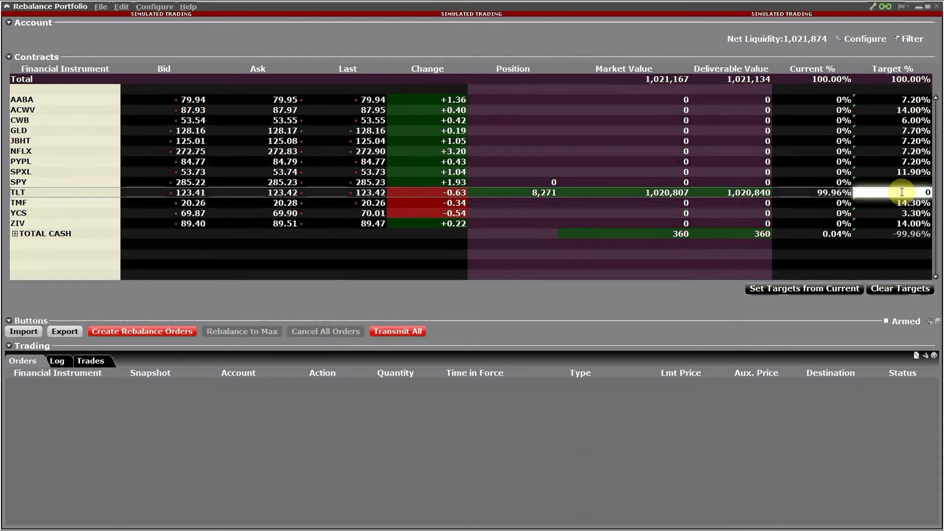
key("Return")
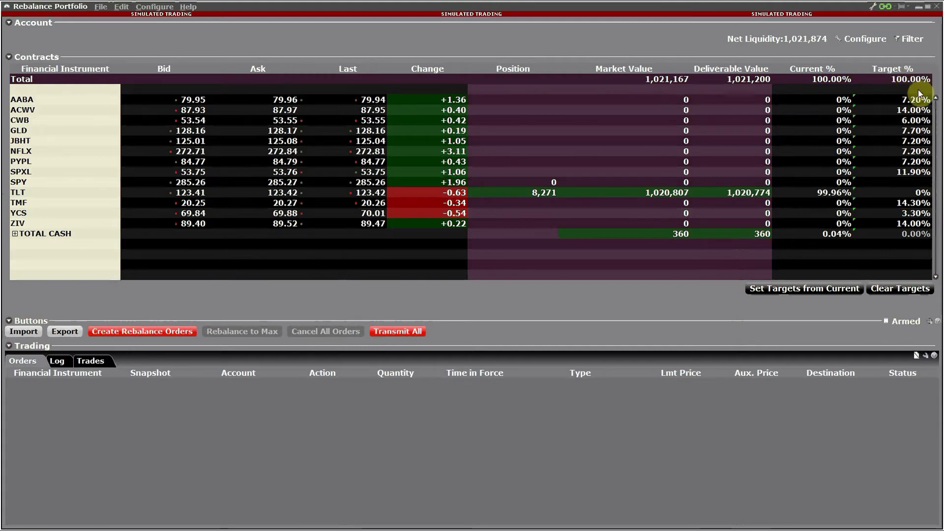
left_click(908, 182)
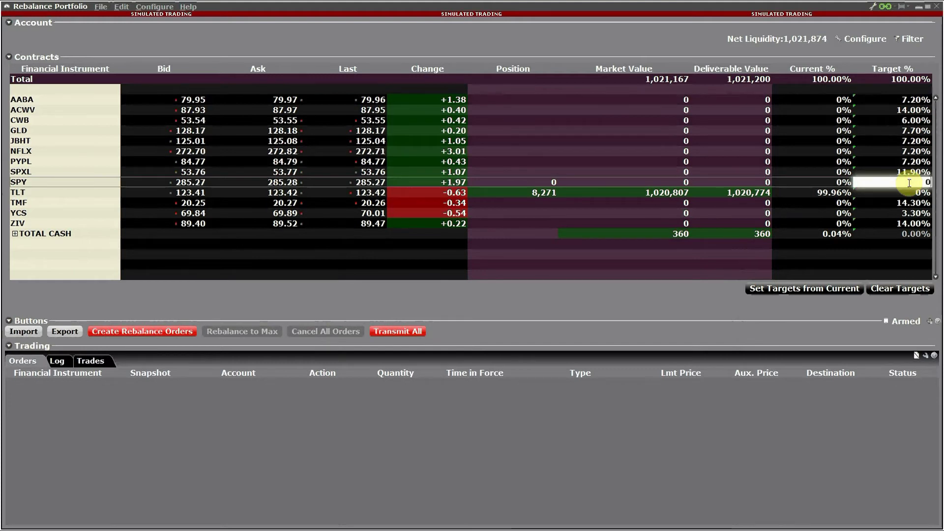
key("Return")
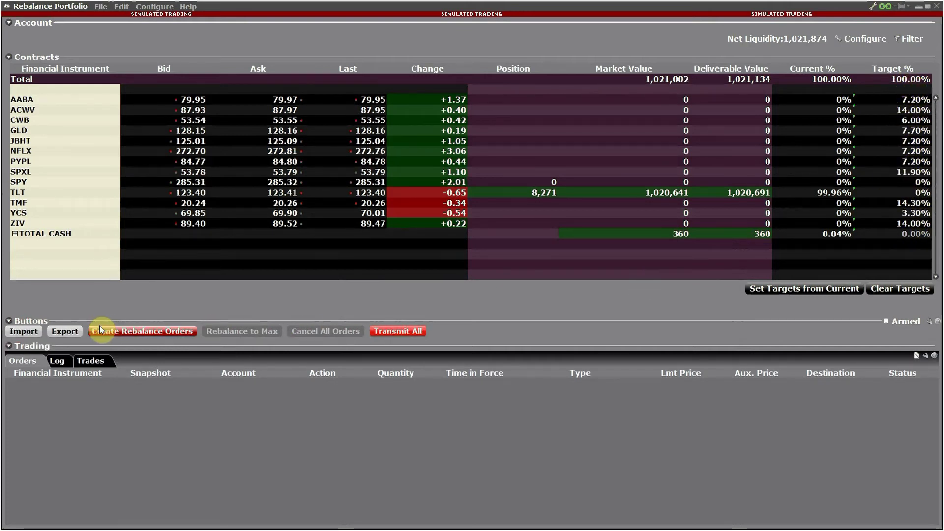
Step: Create the twelve rebalance orders: eleven Adaptive DAY buys plus a sell of 8,271 TLT
left_click(113, 331)
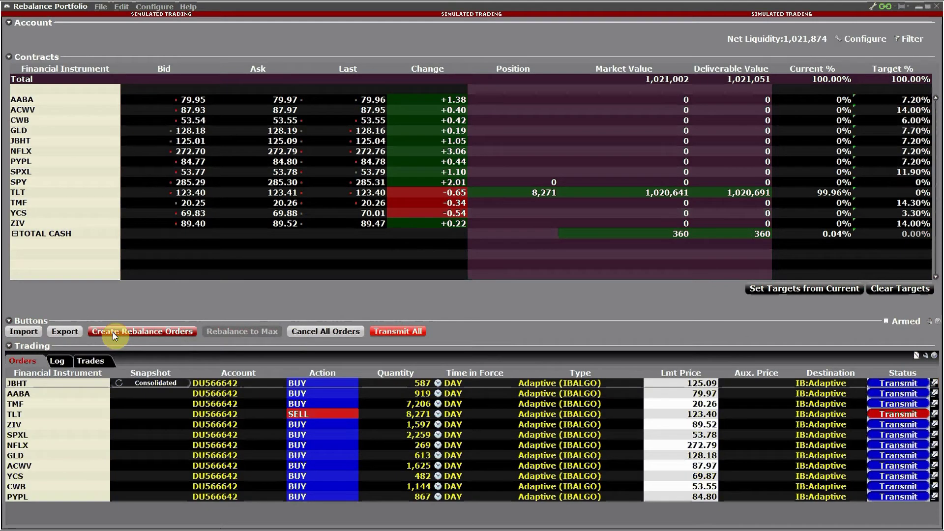
mouse_move(173, 319)
left_mouse_down()
mouse_move(174, 287)
mouse_move(173, 311)
left_mouse_up()
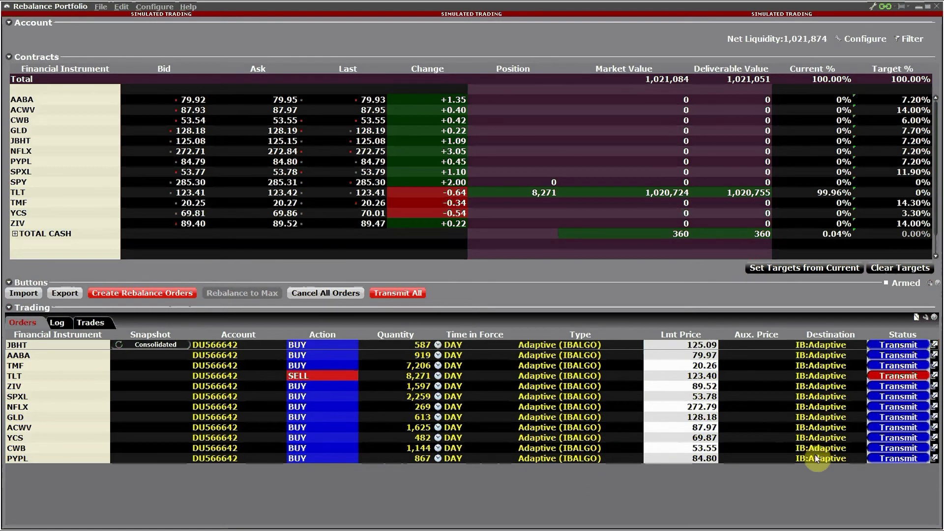
Step: Transmit all rebalance orders, accepting both the submit confirmation and the Total Value Limit warning
left_click(402, 292)
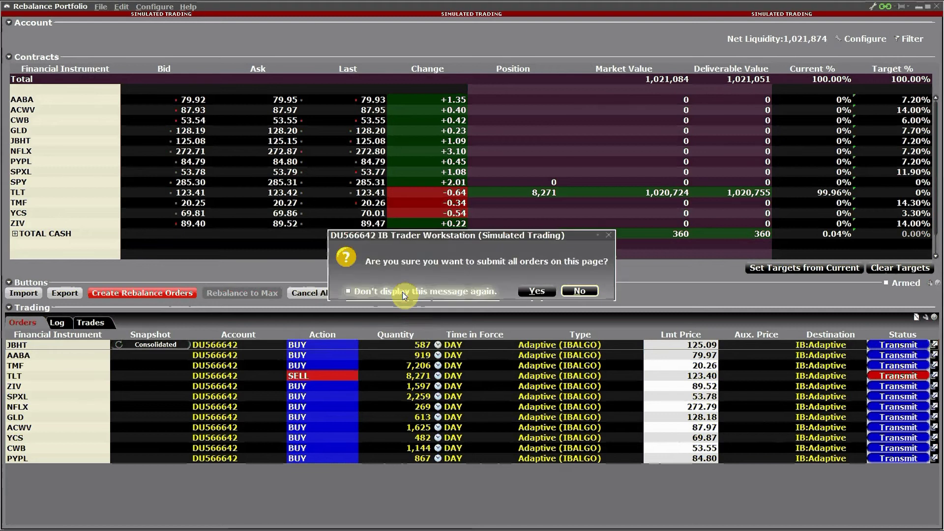
left_click(538, 290)
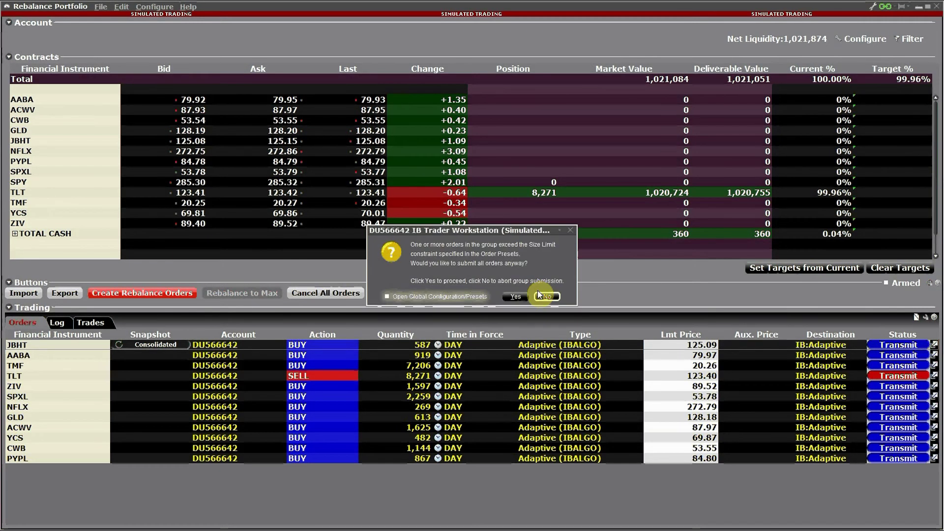
left_click(512, 296)
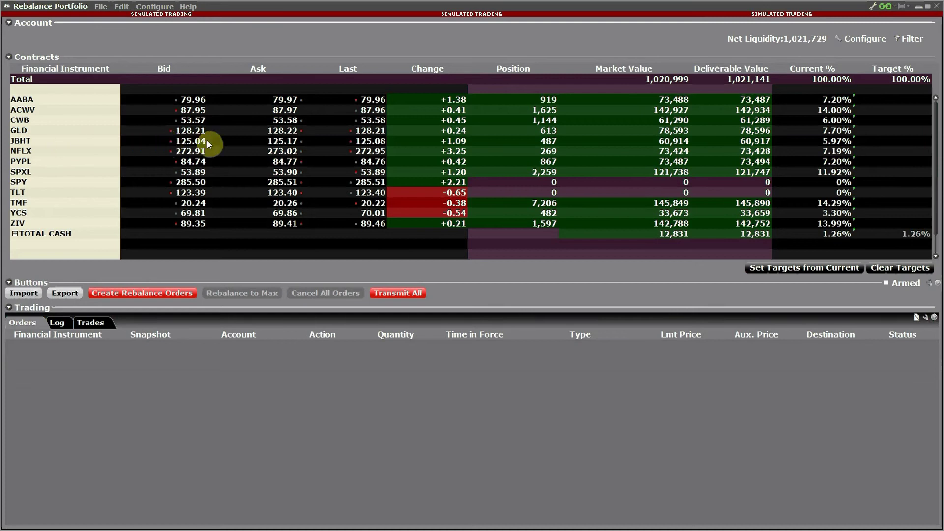
Step: Set JBHT's Target % to 7.20% and create its 100-share buy order at limit 125.16
left_click(892, 141)
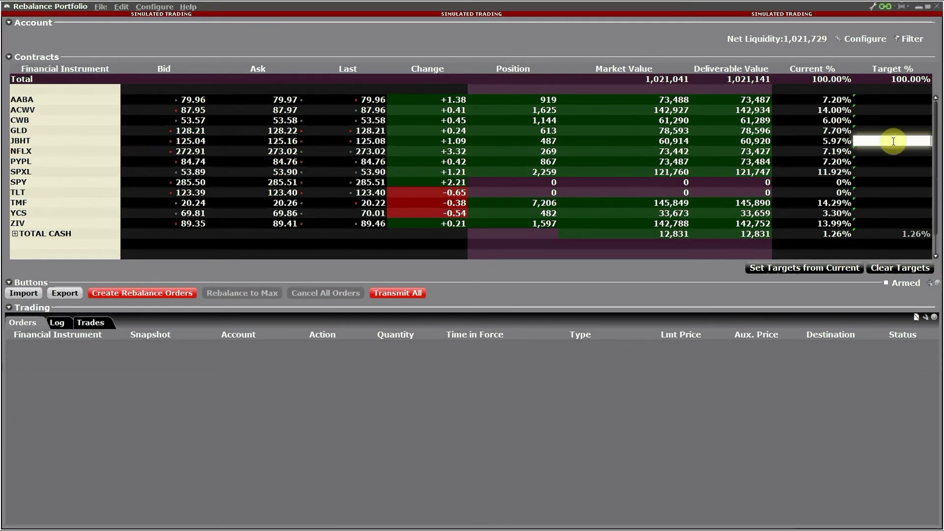
type("7.20")
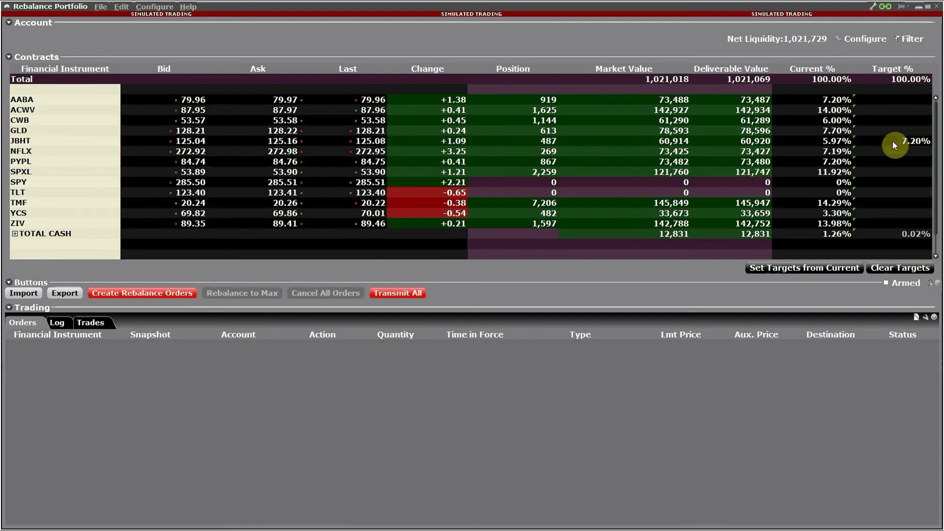
key("Return")
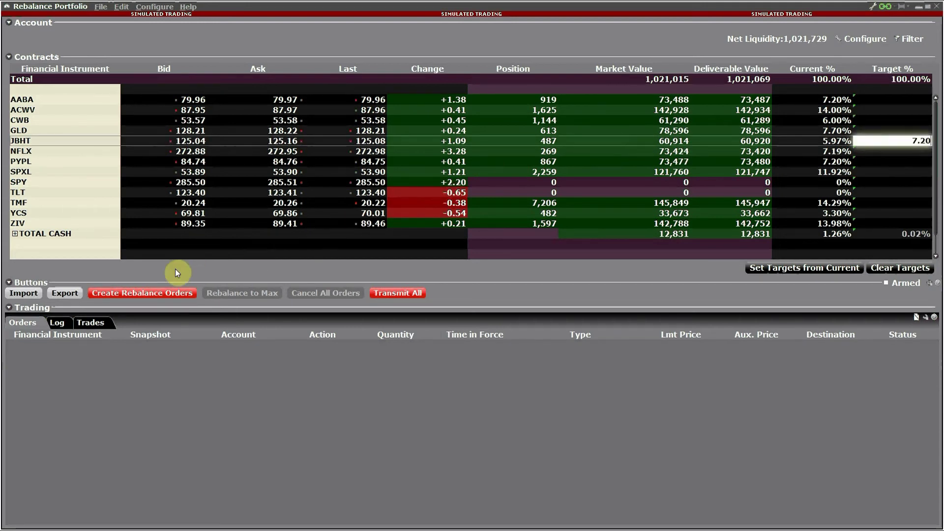
left_click(107, 293)
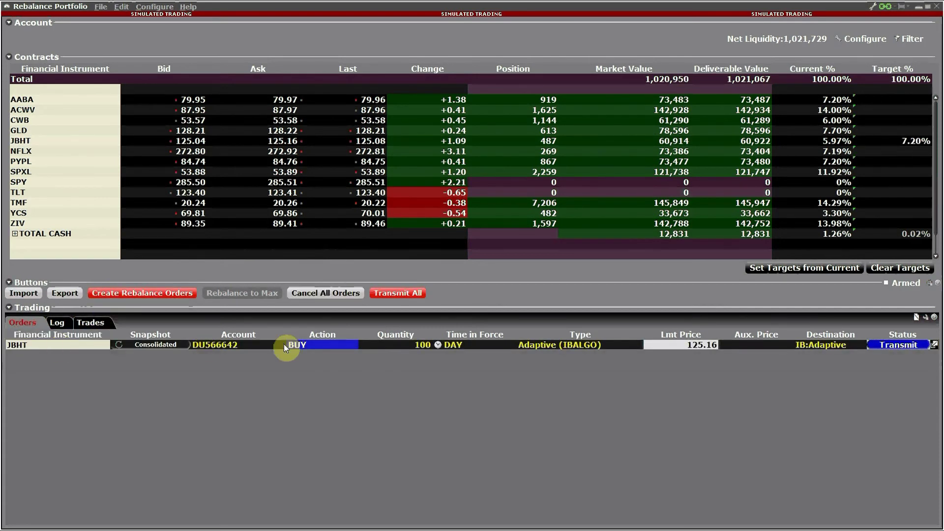
Step: Transmit the JBHT buy, reprice its limit to 125.13, and open a JBHT quick quote
left_click(903, 345)
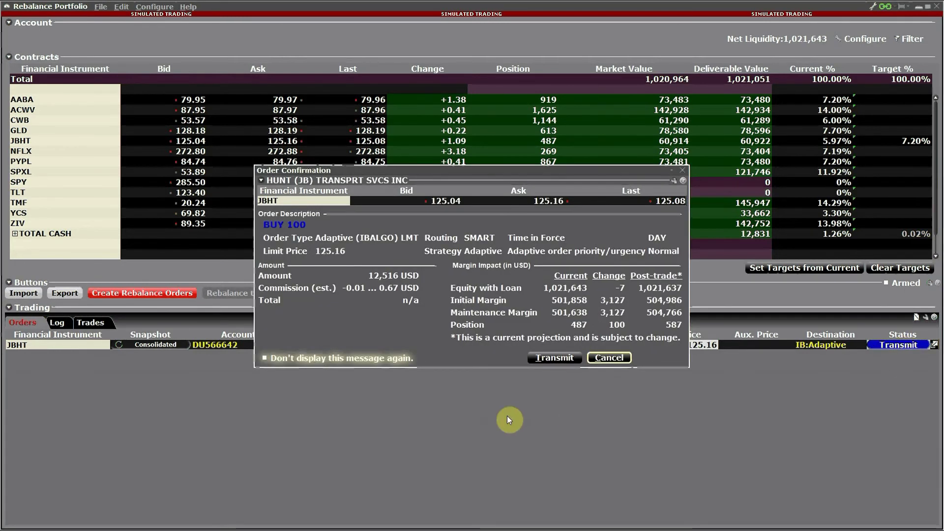
left_click(557, 357)
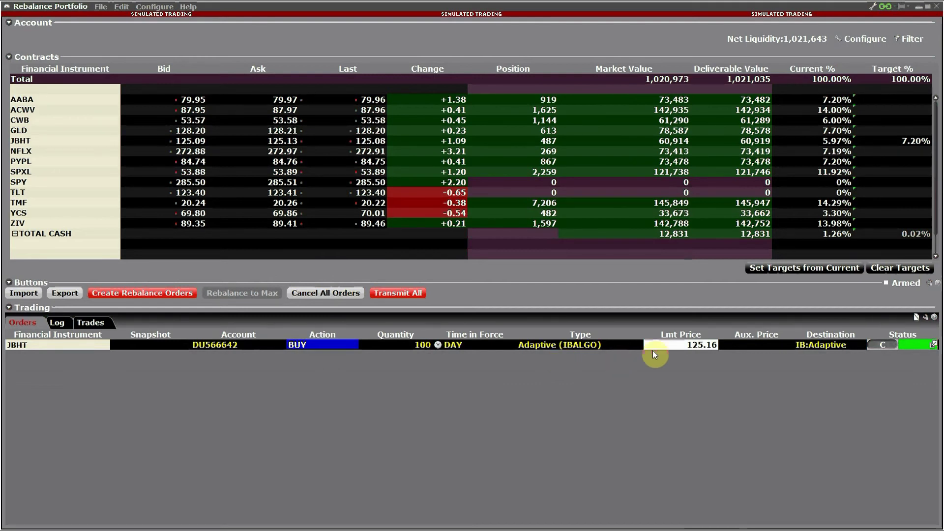
left_click(677, 346)
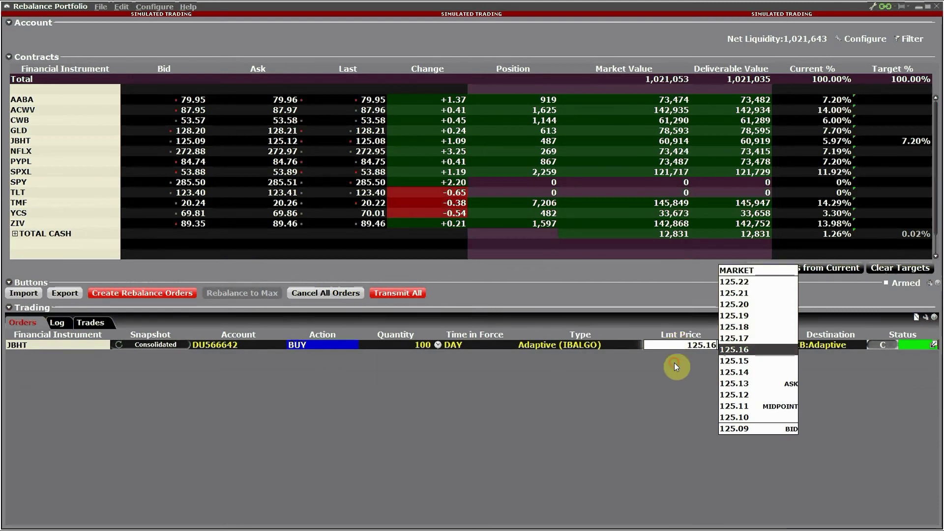
left_click(738, 383)
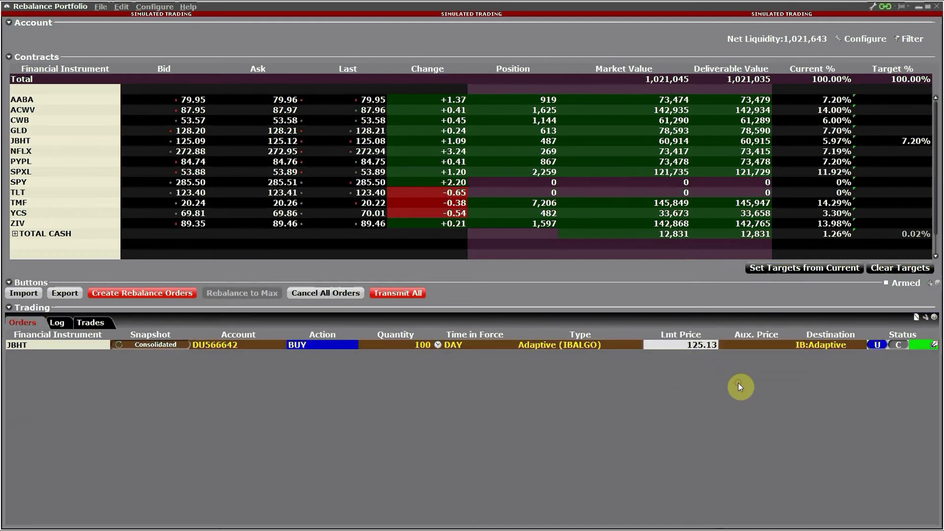
left_click(880, 344)
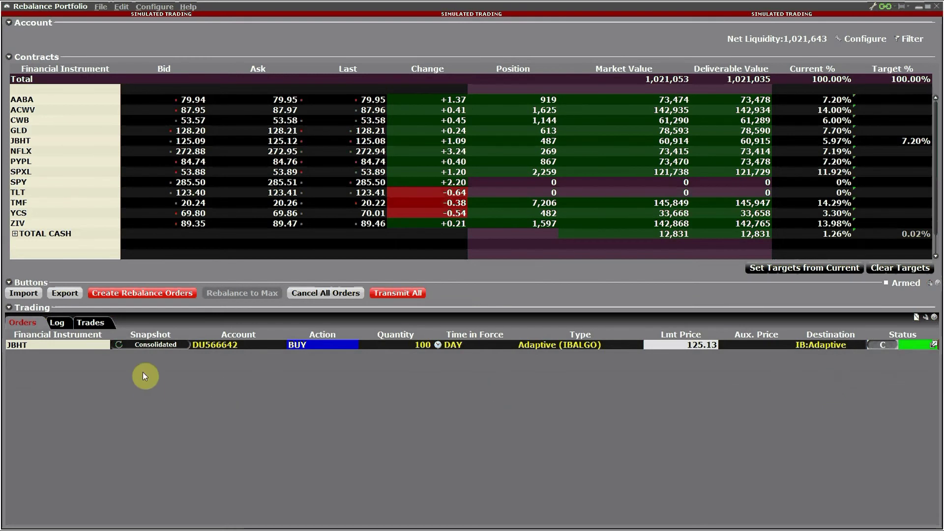
left_click(143, 345)
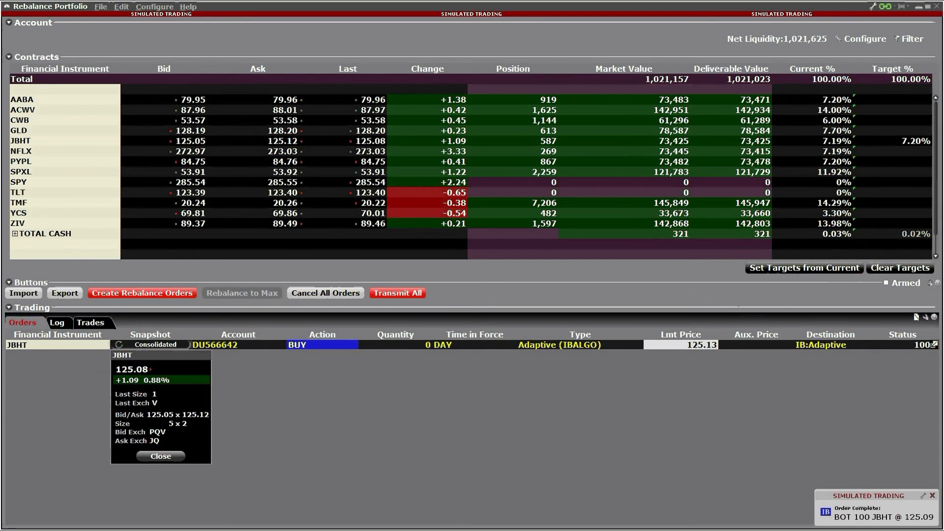
key("alt+Tab")
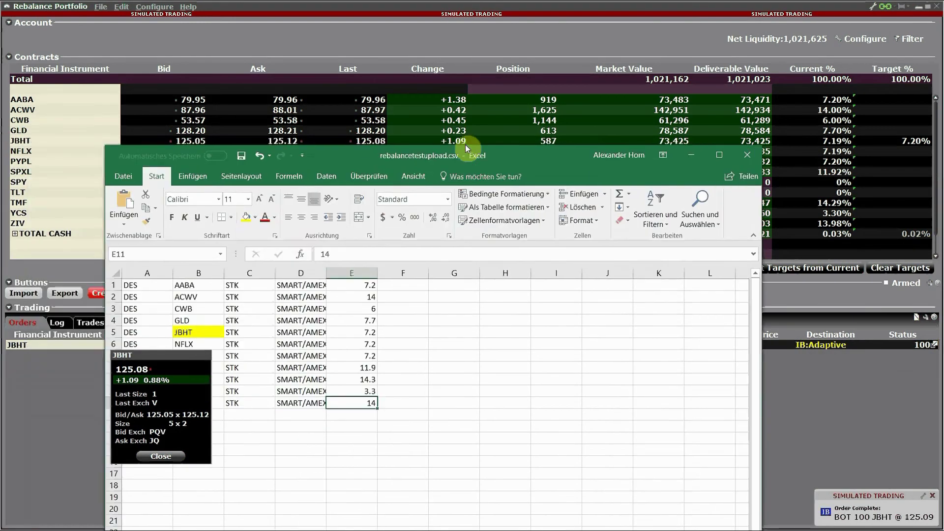
left_click_drag(466, 145, 424, 16)
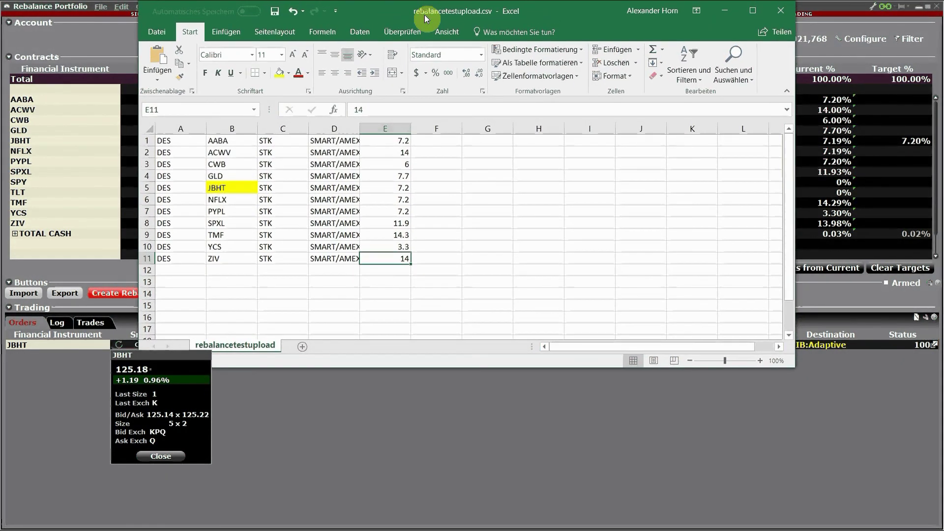
left_click(785, 90)
mouse_move(595, 15)
left_mouse_down()
mouse_move(577, 13)
mouse_move(578, 22)
left_mouse_up()
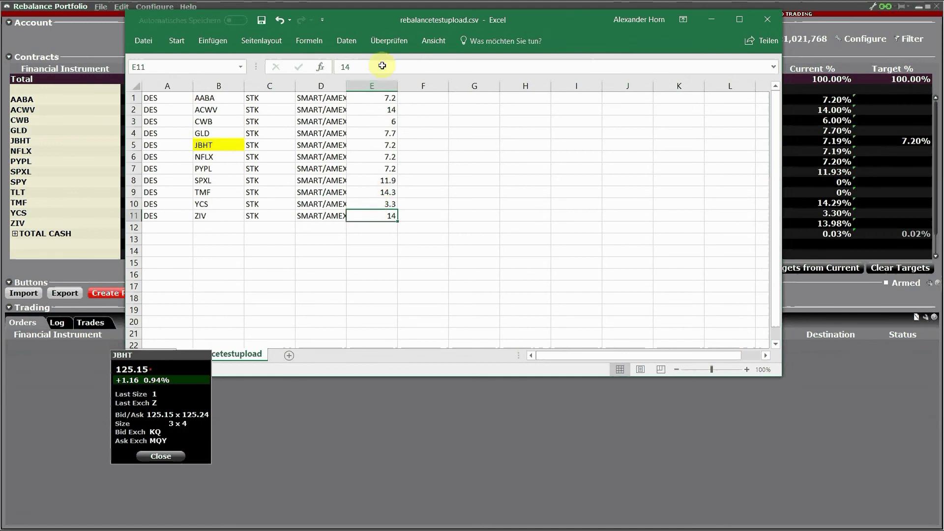
key("super+Down")
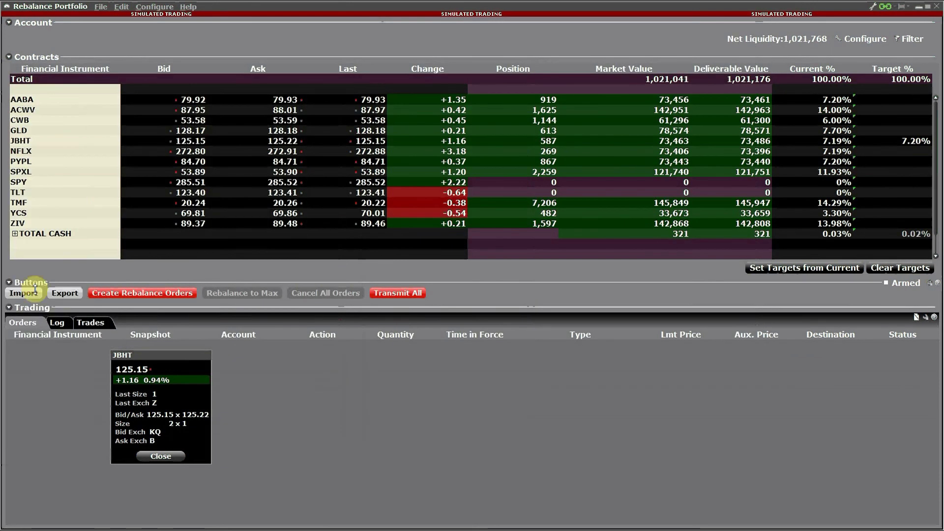
Step: Close the JBHT quote and Rebalance Portfolio window, then show the Rebalance-tagged fills under Trades
left_click(161, 457)
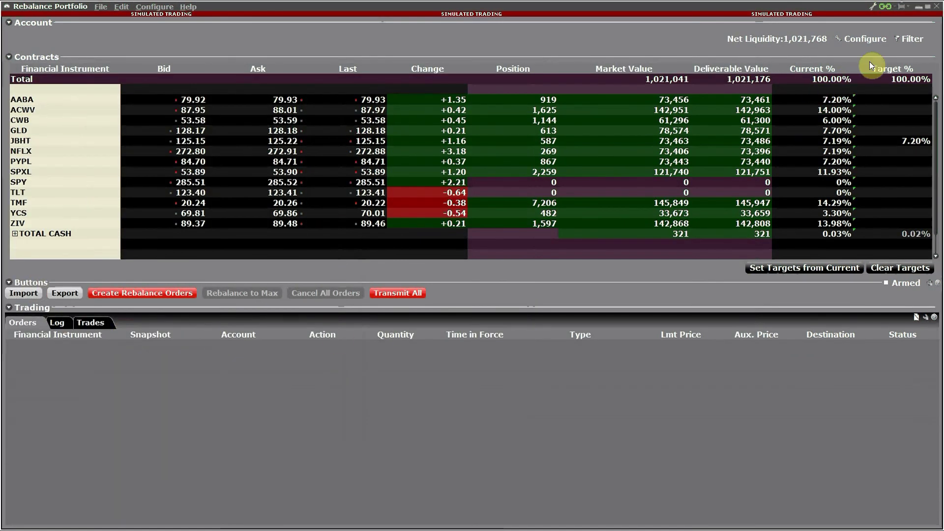
left_click(937, 8)
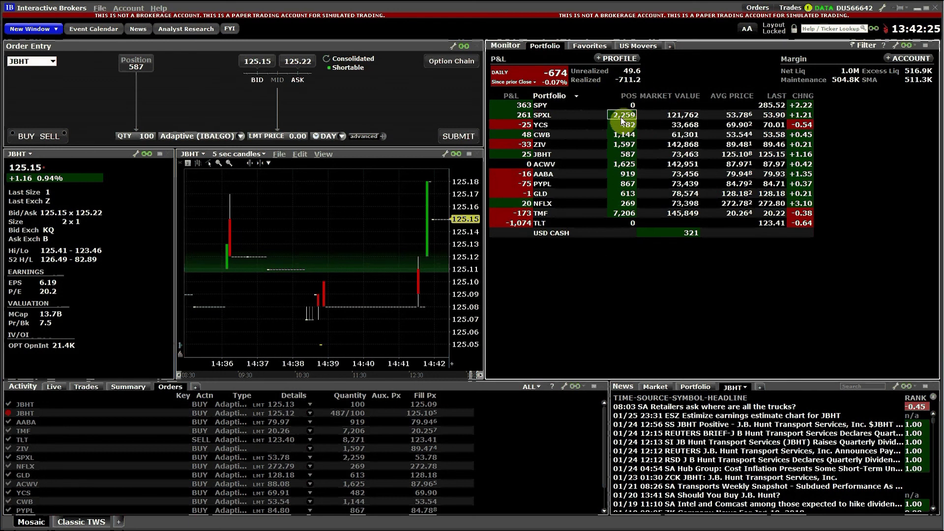
left_click(789, 8)
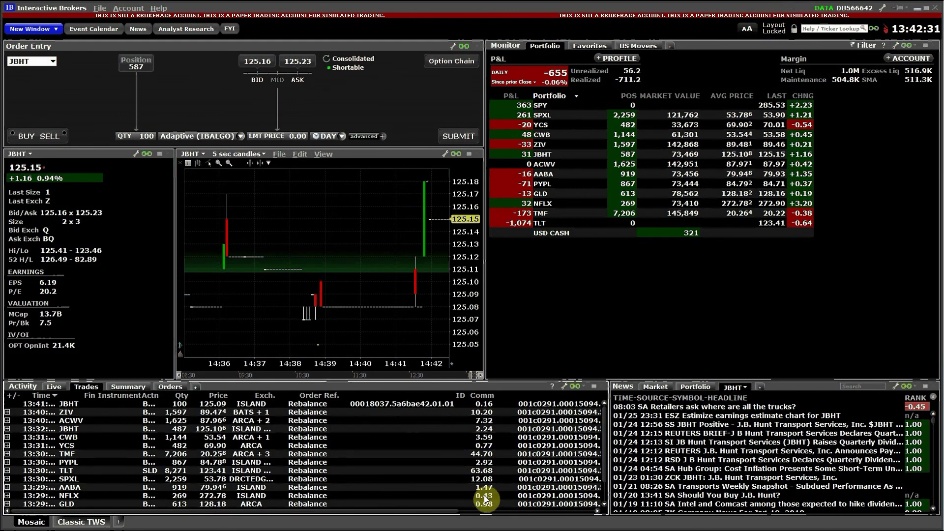
scroll(484, 499, "down", 1)
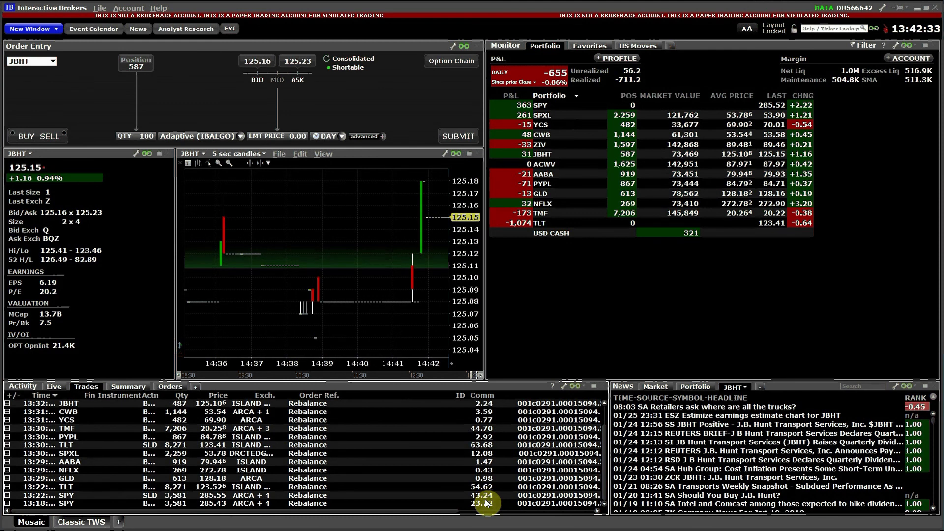
scroll(486, 501, "up", 1)
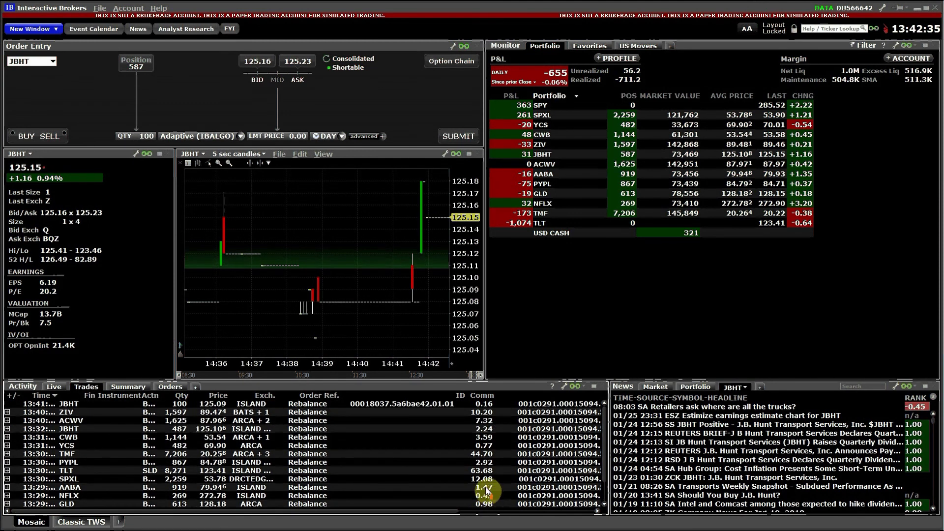